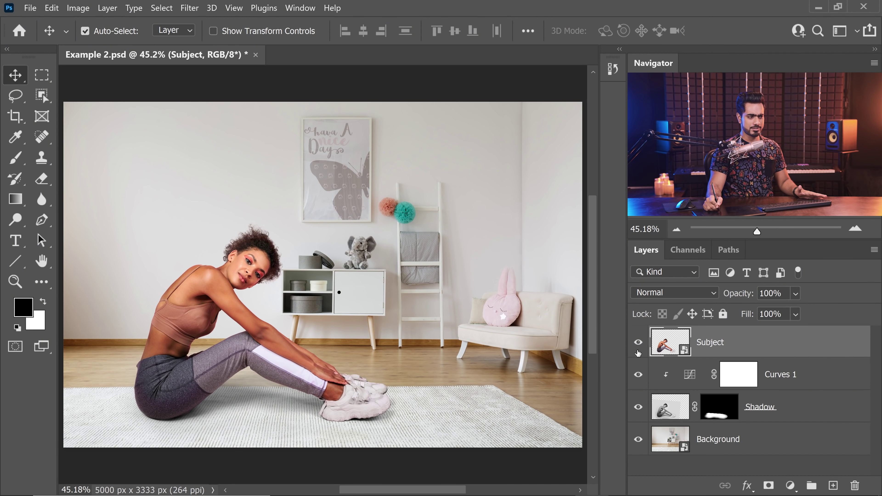
Show only the Subject layer and turn on Neural Filters Harmonization using Background as reference.
{"action": "left_click_drag", "start_coordinate": [638, 352], "coordinate": [627, 430]}
{"action": "left_click", "coordinate": [638, 342]}
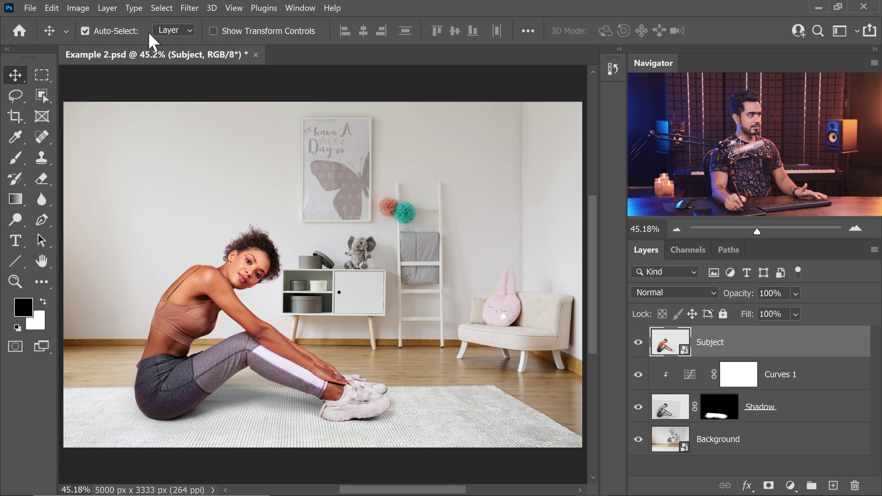
{"action": "left_click", "coordinate": [191, 10]}
{"action": "left_click", "coordinate": [199, 53]}
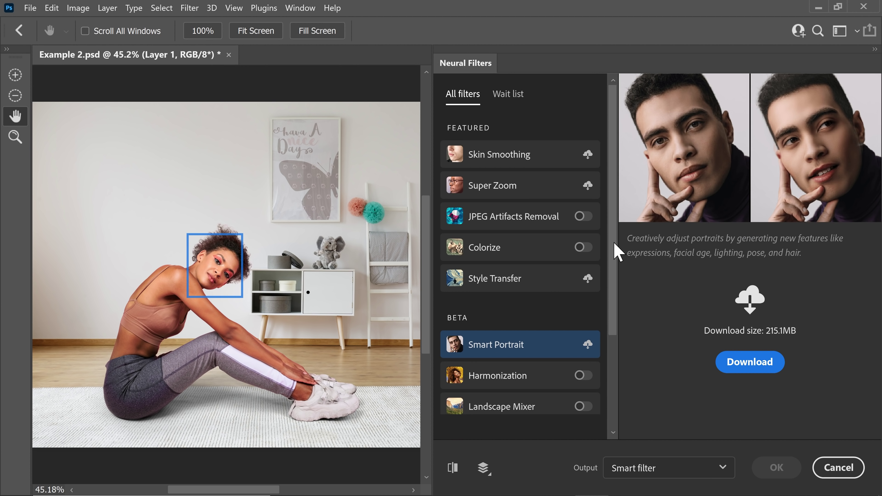
{"action": "scroll", "coordinate": [573, 296], "scroll_direction": "down", "scroll_amount": 3}
{"action": "left_click", "coordinate": [582, 305]}
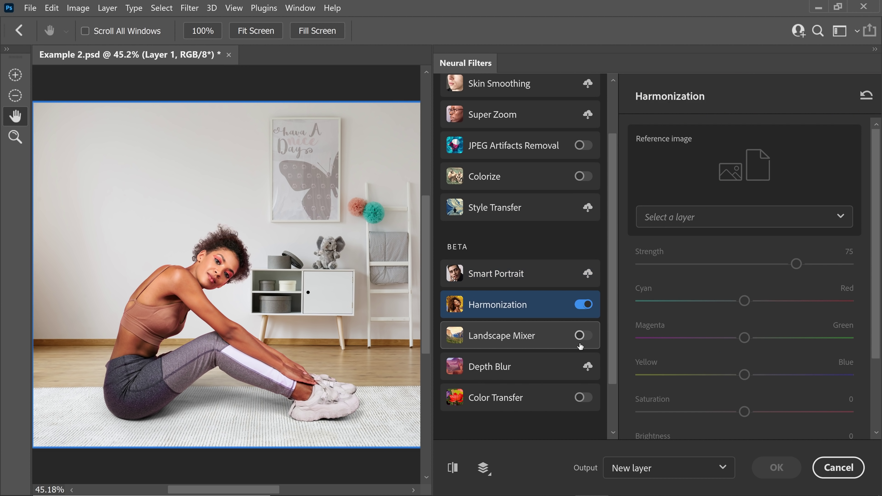
{"action": "left_click", "coordinate": [694, 220]}
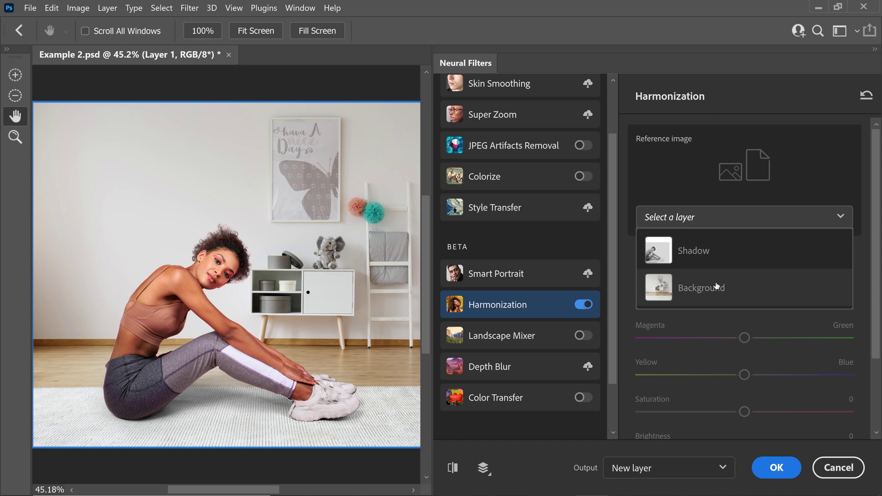
{"action": "left_click", "coordinate": [707, 294]}
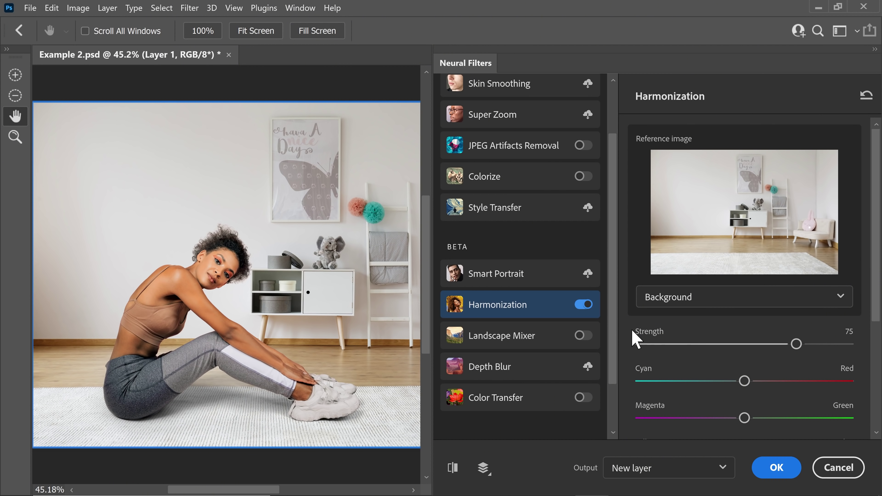
Compare against the original, then set Saturation to -5 and Brightness to +10.
{"action": "left_click", "coordinate": [450, 471]}
{"action": "left_click_drag", "start_coordinate": [878, 290], "coordinate": [873, 411]}
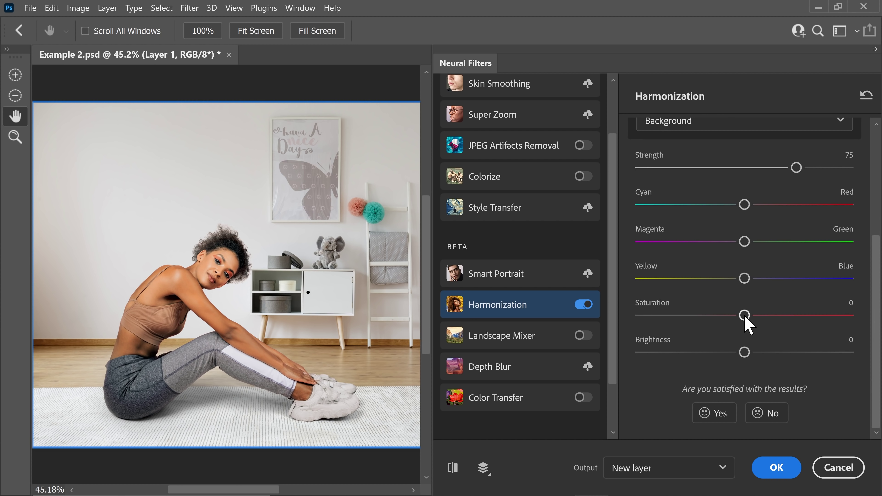
{"action": "left_click_drag", "start_coordinate": [744, 315], "coordinate": [734, 315]}
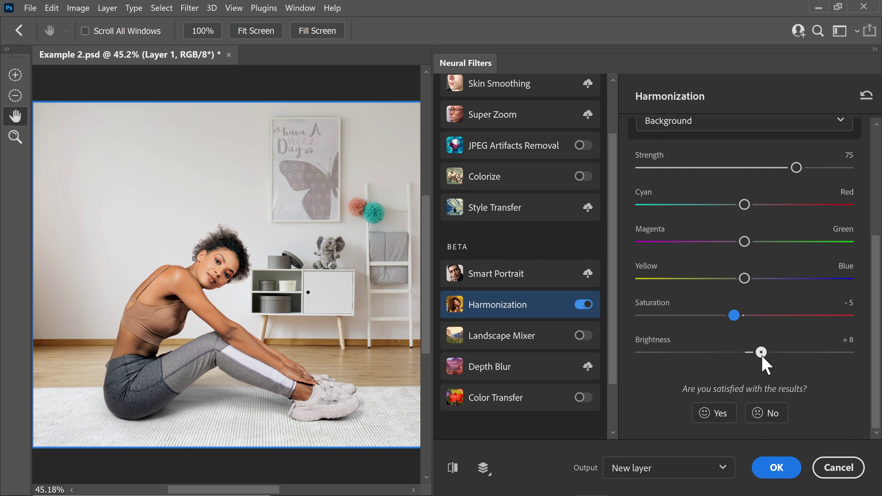
{"action": "left_click_drag", "start_coordinate": [765, 355], "coordinate": [766, 356]}
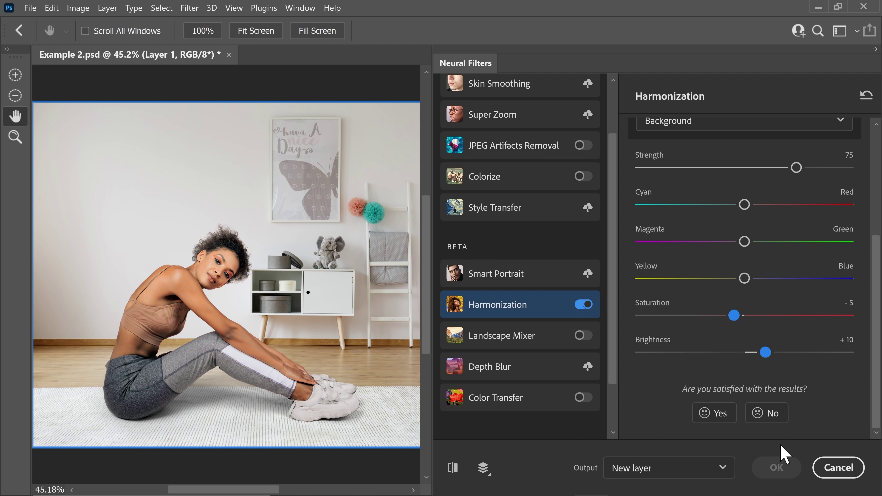
{"action": "left_click", "coordinate": [777, 467]}
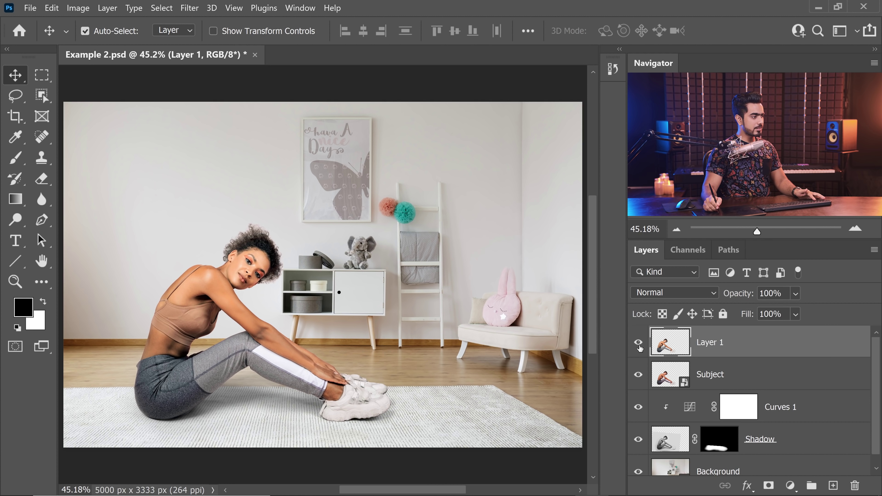
{"action": "left_click", "coordinate": [640, 347]}
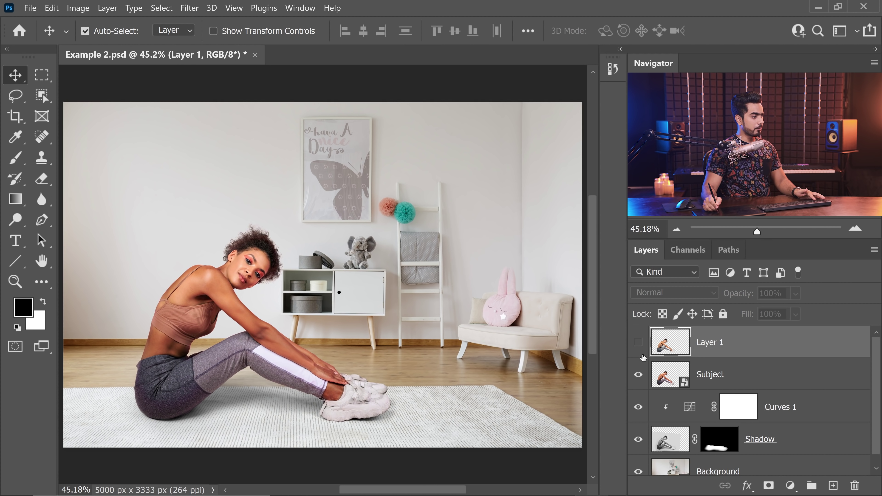
{"action": "left_click", "coordinate": [642, 352]}
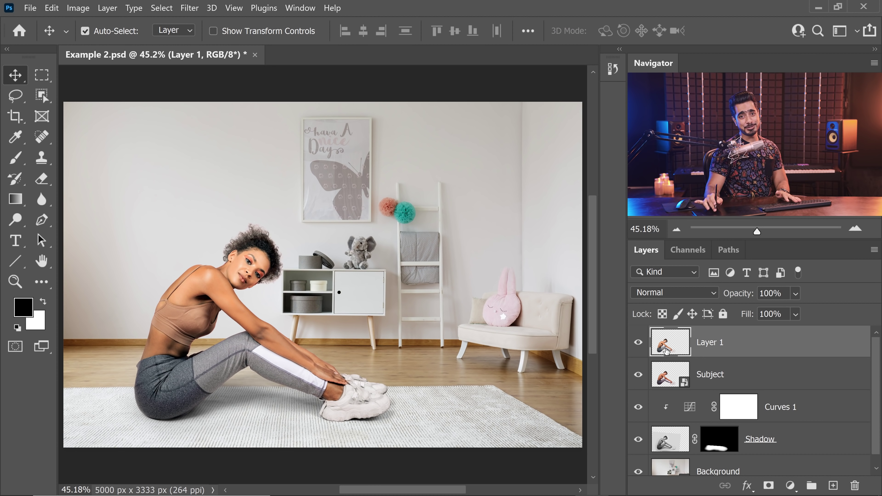
{"action": "left_click", "coordinate": [680, 384]}
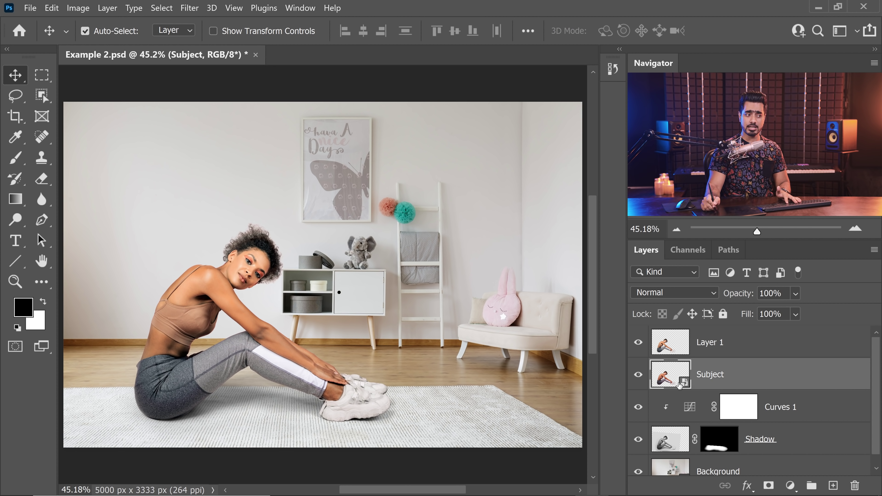
{"action": "left_click", "coordinate": [710, 352]}
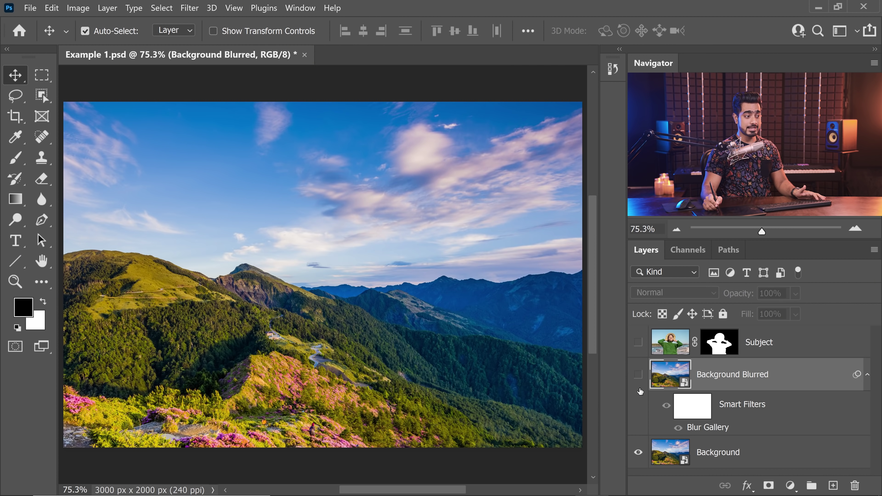
Show the Background Blurred and Subject layers and make Subject active.
{"action": "left_click", "coordinate": [638, 374]}
{"action": "left_click", "coordinate": [638, 342]}
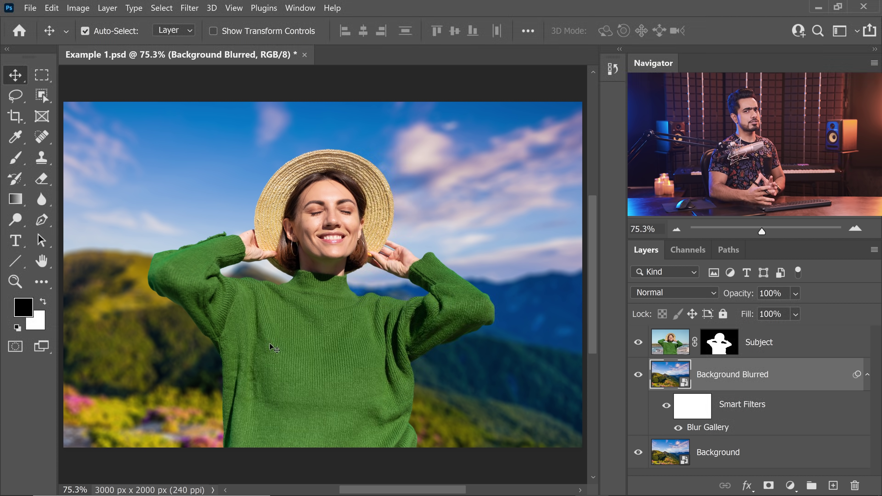
{"action": "left_click", "coordinate": [738, 339]}
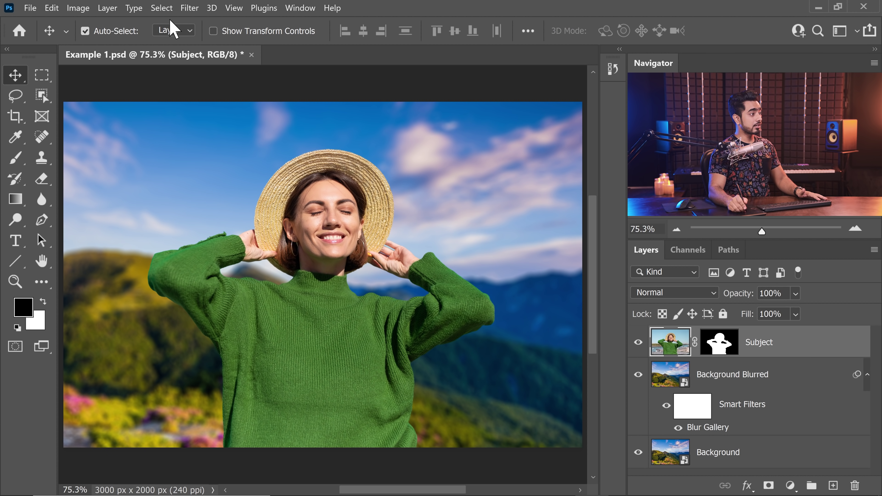
Preview Harmonization with Background as reference, then cancel without applying it.
{"action": "left_click", "coordinate": [189, 7]}
{"action": "left_click", "coordinate": [214, 53]}
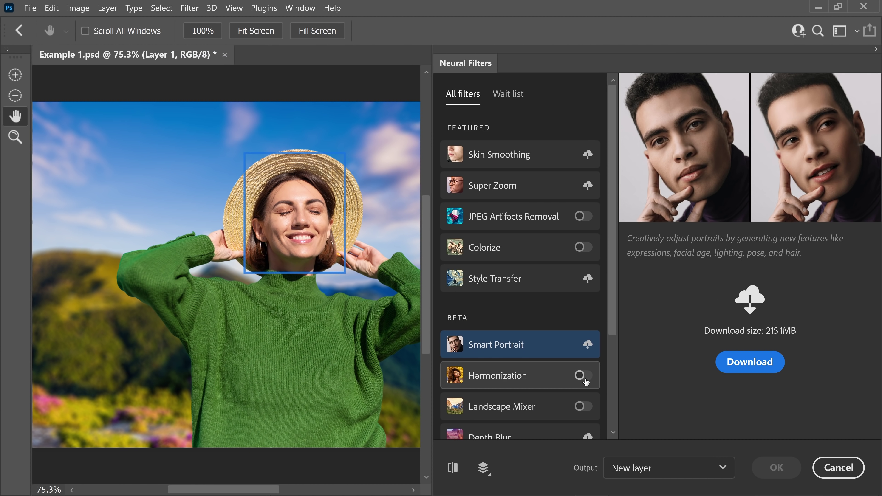
{"action": "left_click", "coordinate": [583, 375]}
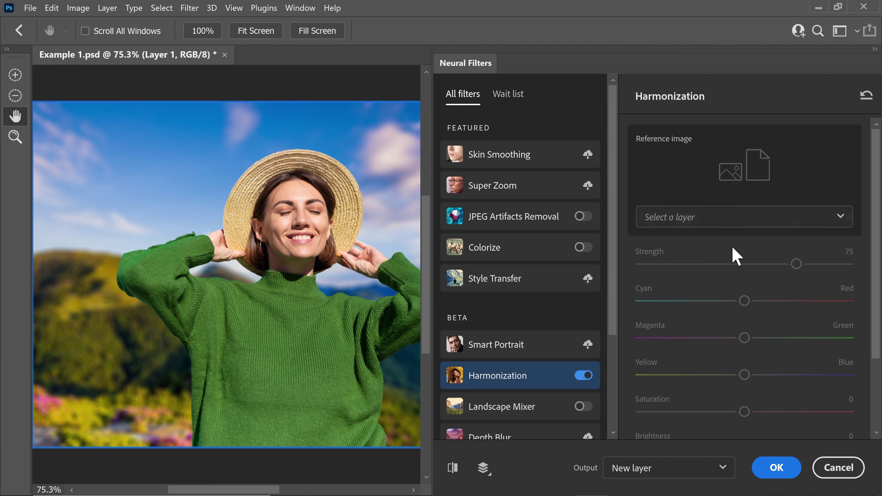
{"action": "left_click", "coordinate": [729, 221]}
{"action": "left_click", "coordinate": [681, 290]}
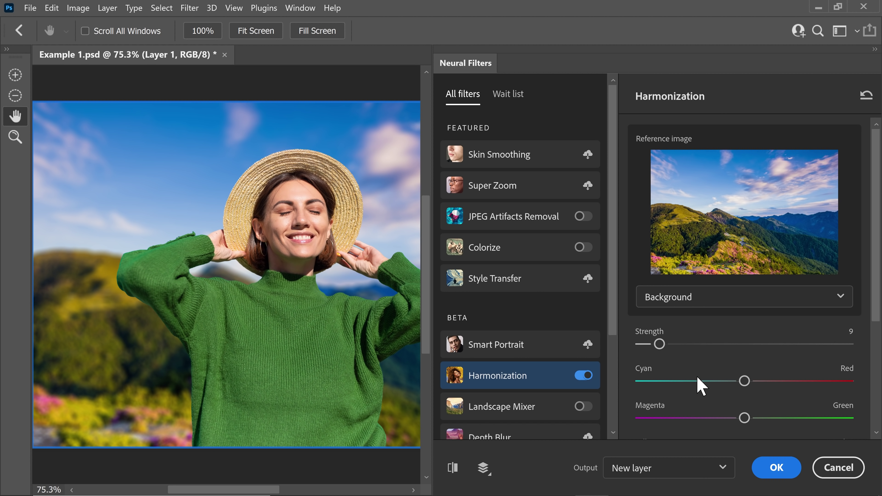
{"action": "left_click", "coordinate": [837, 468]}
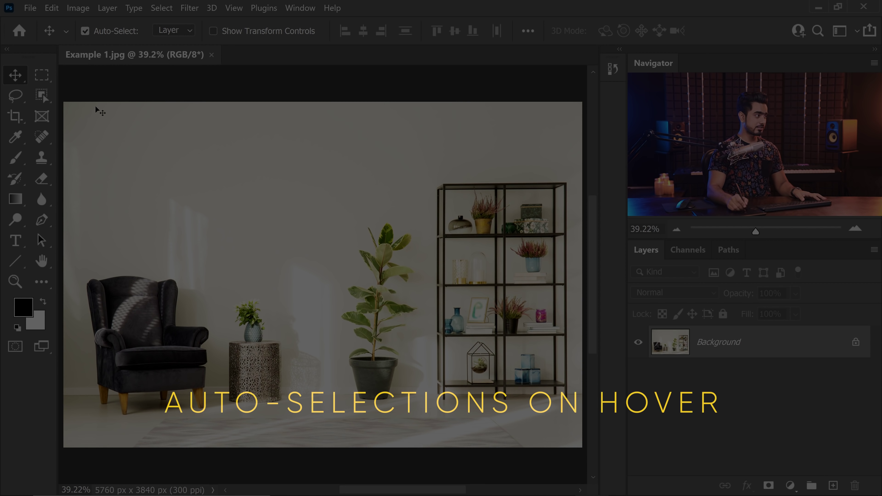
Use Object Selection on the armchair, rubber plant and stool plant, then show all objects.
{"action": "left_click", "coordinate": [48, 98]}
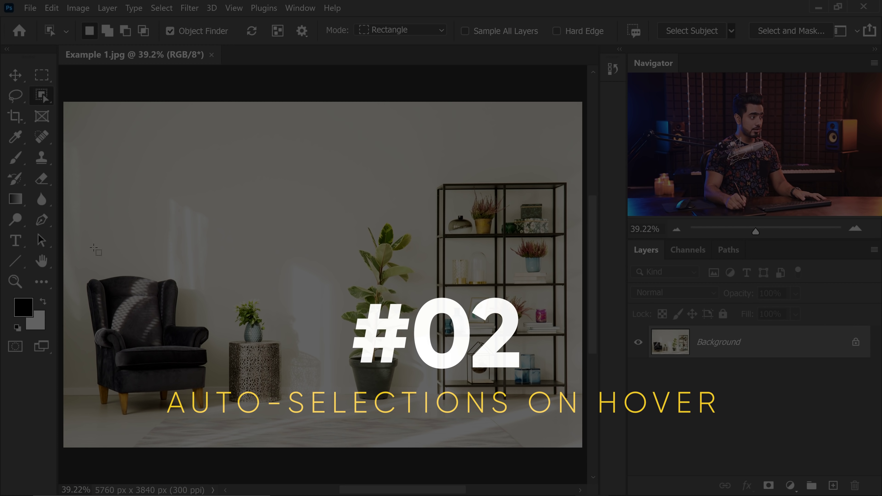
{"action": "mouse_move", "coordinate": [77, 244]}
{"action": "left_mouse_down"}
{"action": "mouse_move", "coordinate": [219, 429]}
{"action": "mouse_move", "coordinate": [218, 402]}
{"action": "left_mouse_up"}
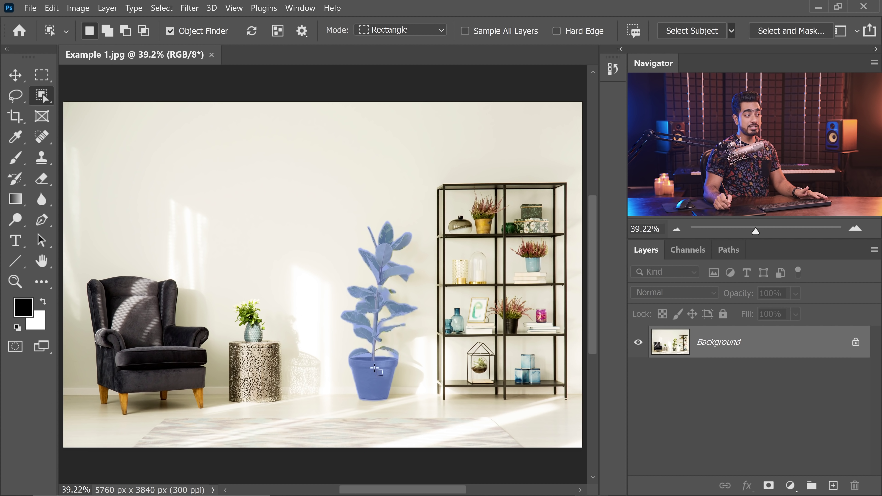
{"action": "left_click", "coordinate": [370, 392]}
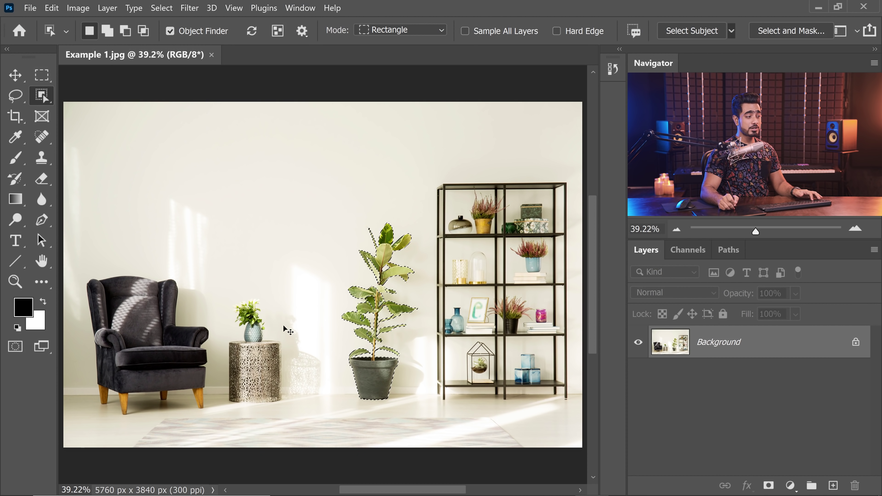
{"action": "key", "text": "ctrl+d"}
{"action": "left_click", "coordinate": [261, 346]}
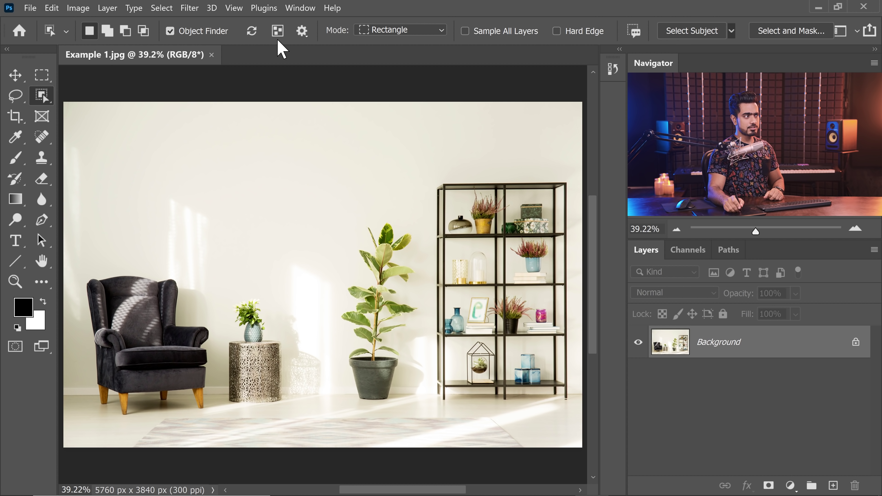
{"action": "left_click", "coordinate": [278, 32]}
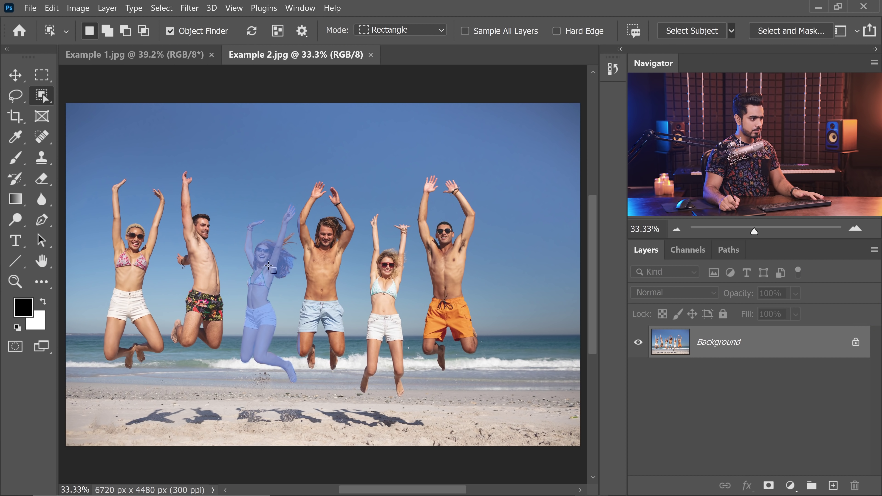
Select the red-haired woman and add a layer mask, zooming to check her hair edges.
{"action": "left_click", "coordinate": [275, 275]}
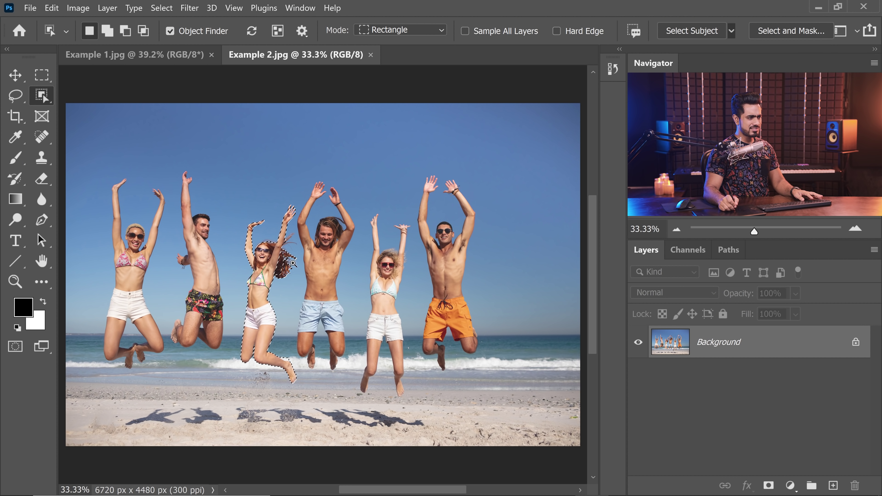
{"action": "left_click_drag", "start_coordinate": [292, 264], "coordinate": [293, 263]}
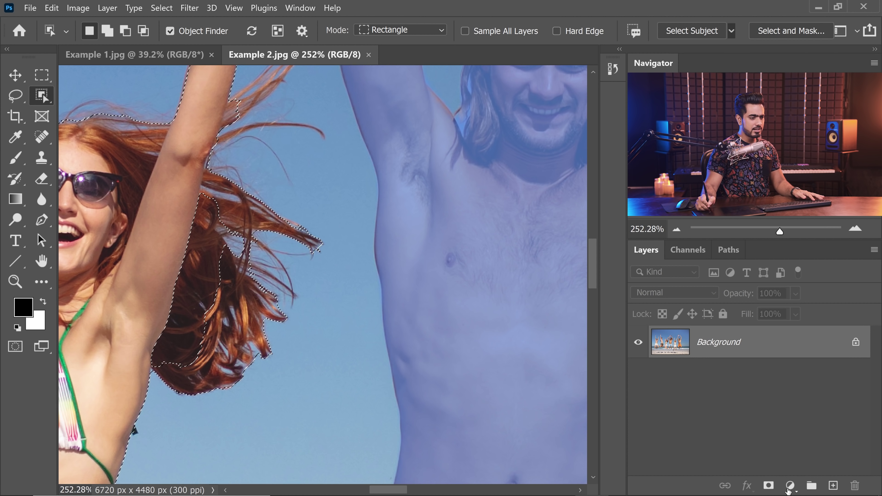
{"action": "left_click", "coordinate": [768, 485]}
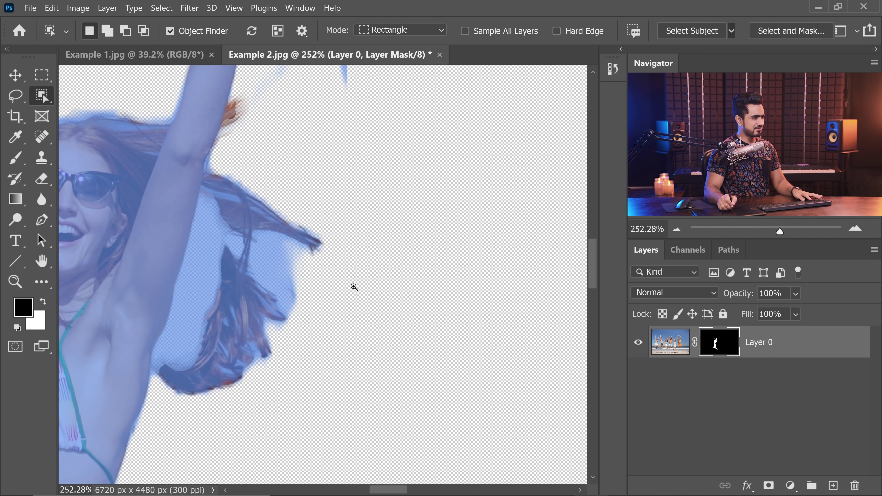
{"action": "left_click_drag", "start_coordinate": [354, 287], "coordinate": [336, 295]}
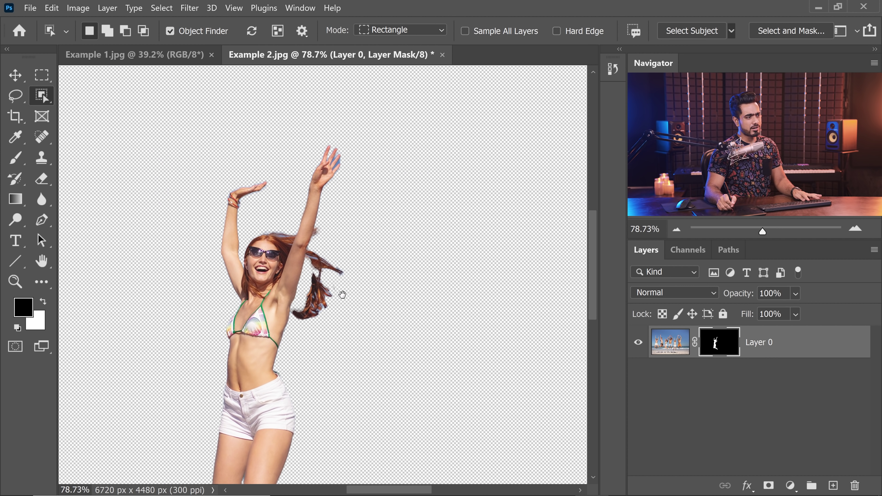
{"action": "left_click_drag", "start_coordinate": [340, 324], "coordinate": [334, 257]}
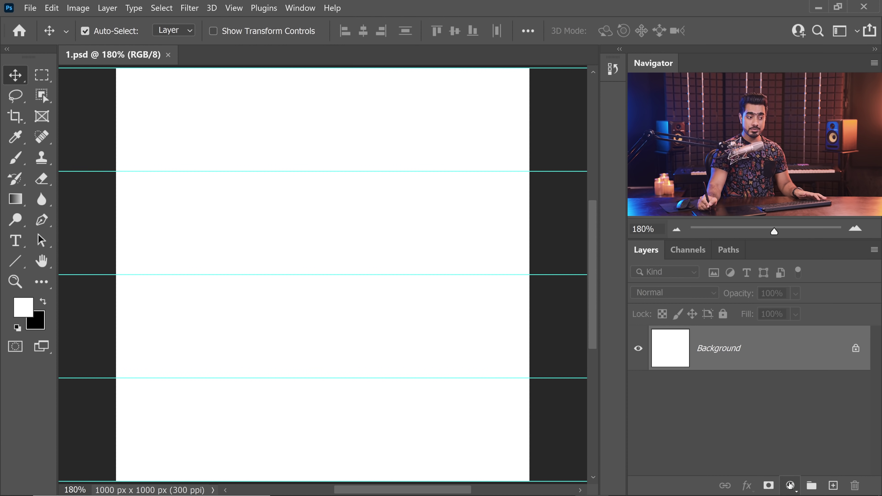
Add a Gradient Fill layer using the black-to-white gradient.
{"action": "left_click", "coordinate": [790, 485]}
{"action": "left_click", "coordinate": [786, 257]}
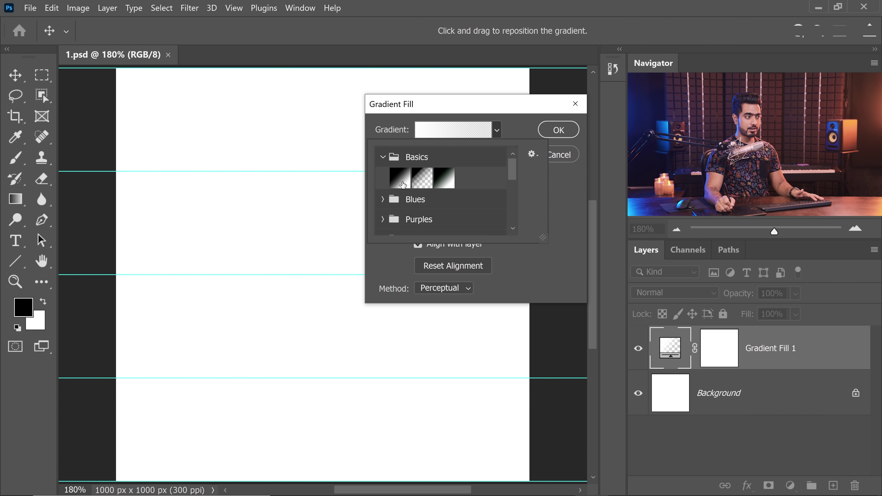
{"action": "left_click", "coordinate": [400, 180]}
{"action": "left_click", "coordinate": [441, 308]}
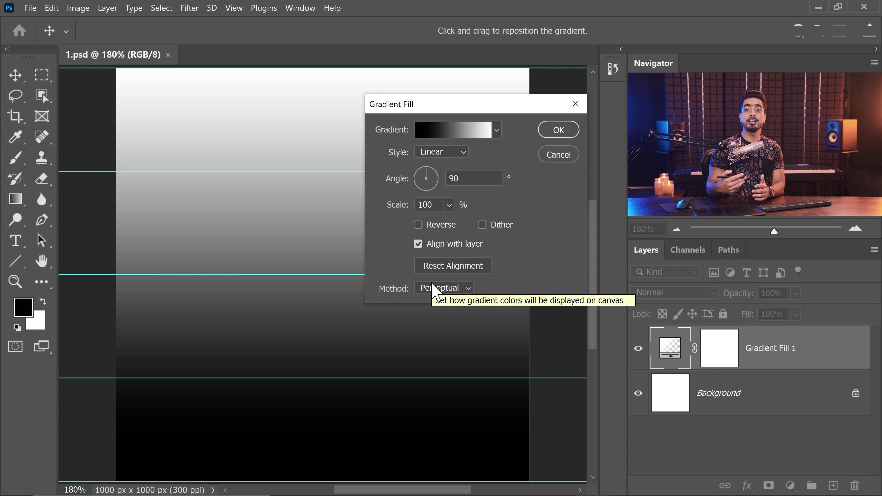
Try the Linear interpolation method, then settle on Classic.
{"action": "left_click", "coordinate": [450, 289]}
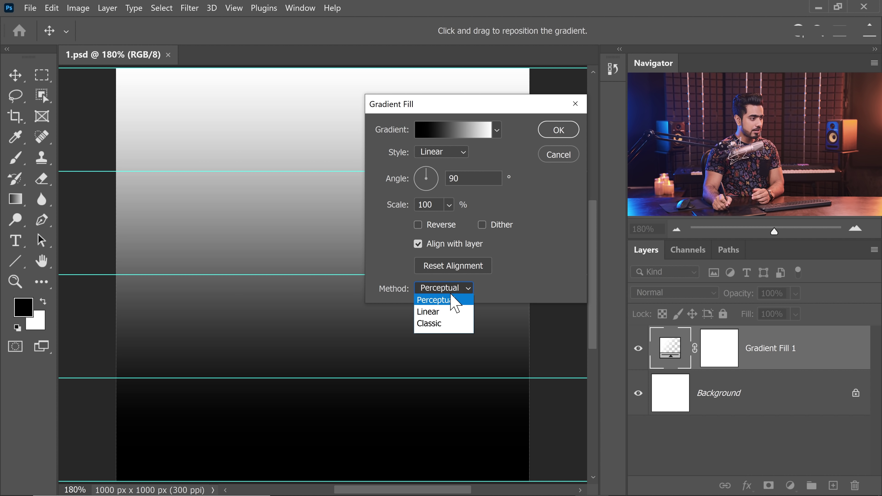
{"action": "left_click", "coordinate": [446, 315]}
{"action": "left_click", "coordinate": [446, 290]}
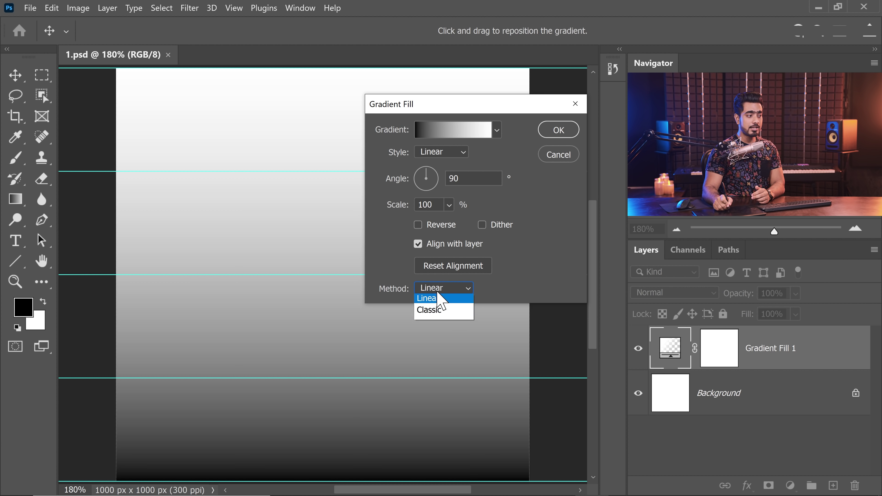
{"action": "left_click", "coordinate": [443, 323]}
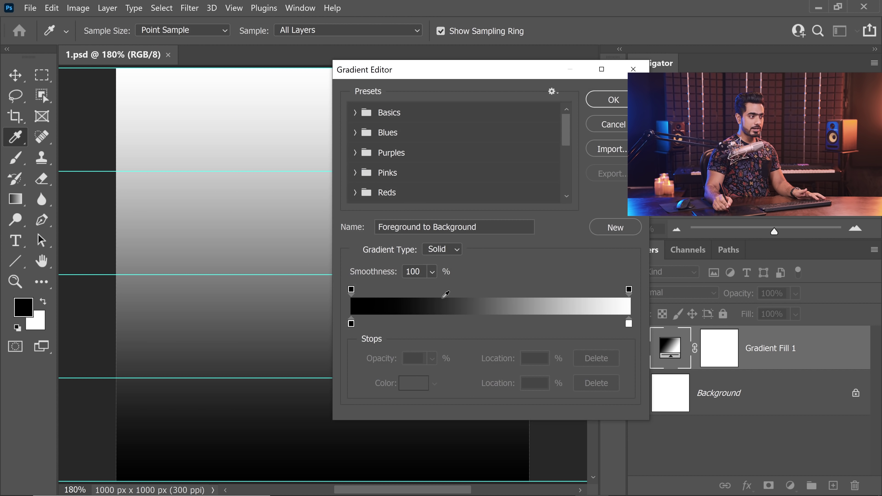
Set the gradient's Smoothness to 0 in the Gradient Editor.
{"action": "left_click", "coordinate": [432, 272]}
{"action": "left_click_drag", "start_coordinate": [457, 289], "coordinate": [415, 288]}
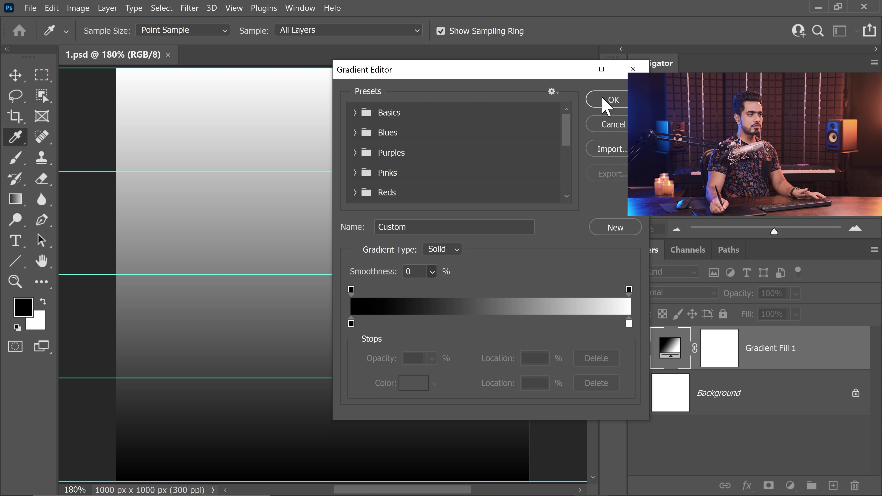
{"action": "left_click", "coordinate": [613, 100]}
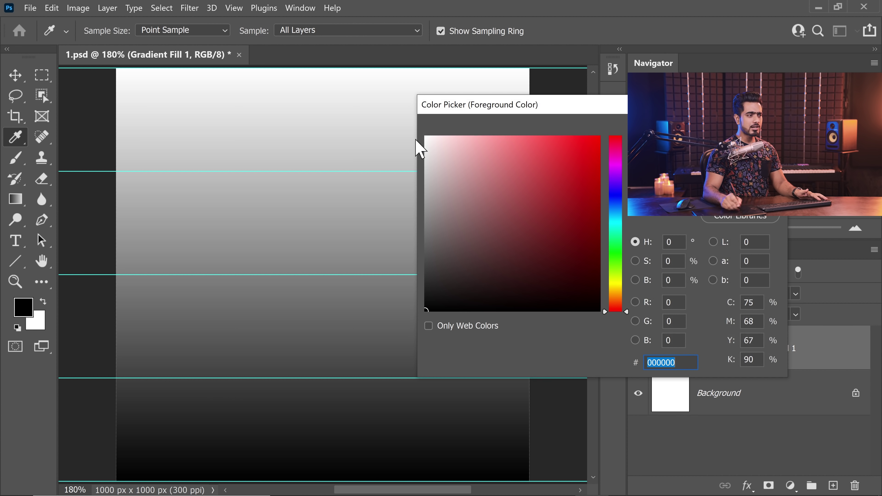
Sample gradient tones at each guide, keeping c0c0c0 as the foreground colour.
{"action": "left_click_drag", "start_coordinate": [525, 111], "coordinate": [326, 103]}
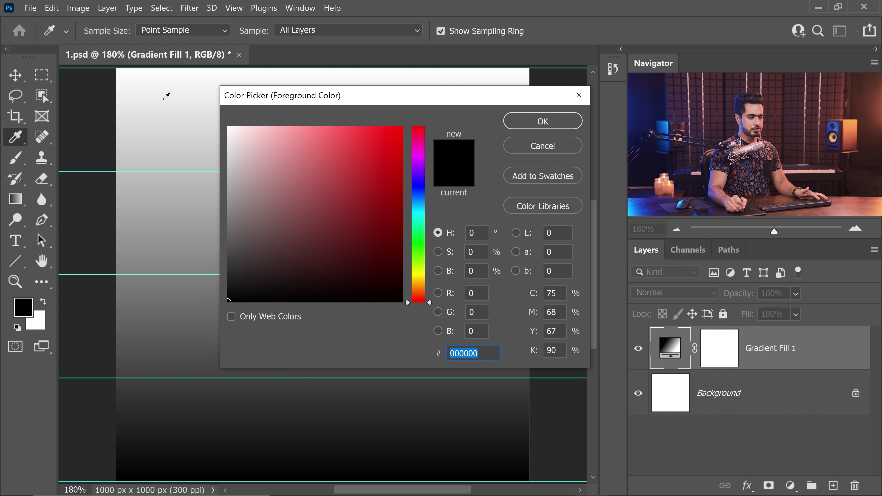
{"action": "left_click", "coordinate": [156, 475]}
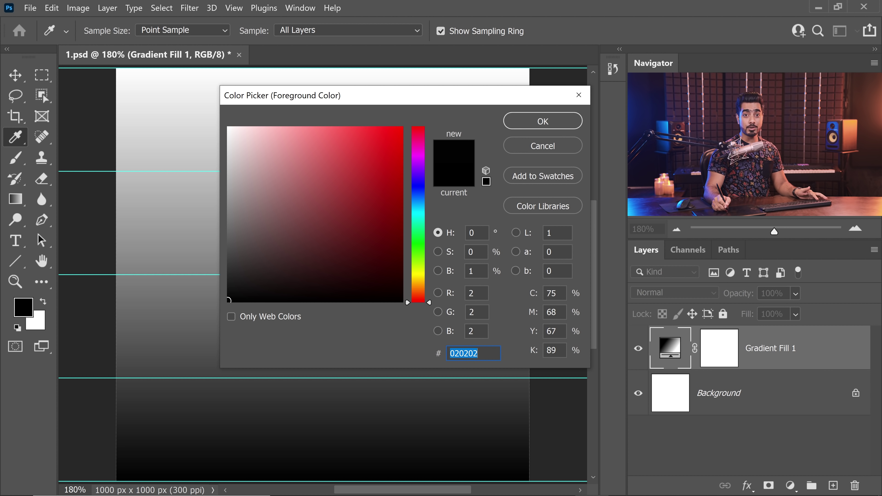
{"action": "left_click", "coordinate": [153, 376]}
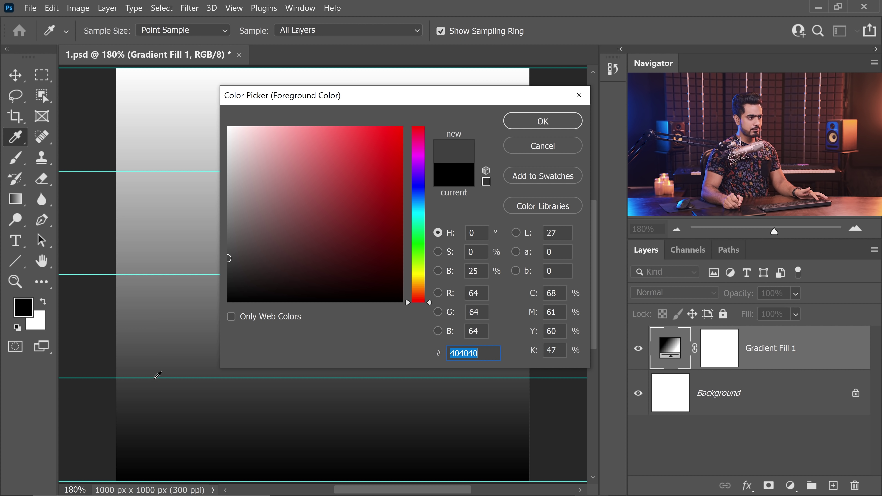
{"action": "left_click", "coordinate": [151, 272]}
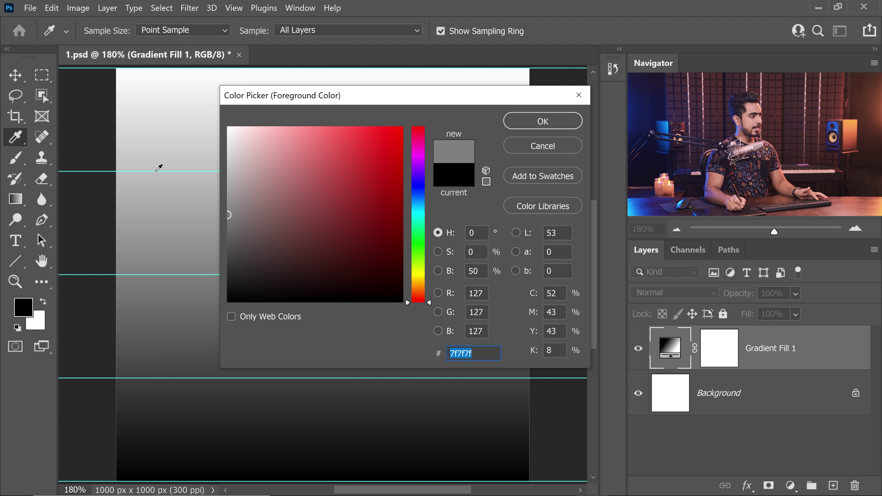
{"action": "left_click", "coordinate": [155, 179]}
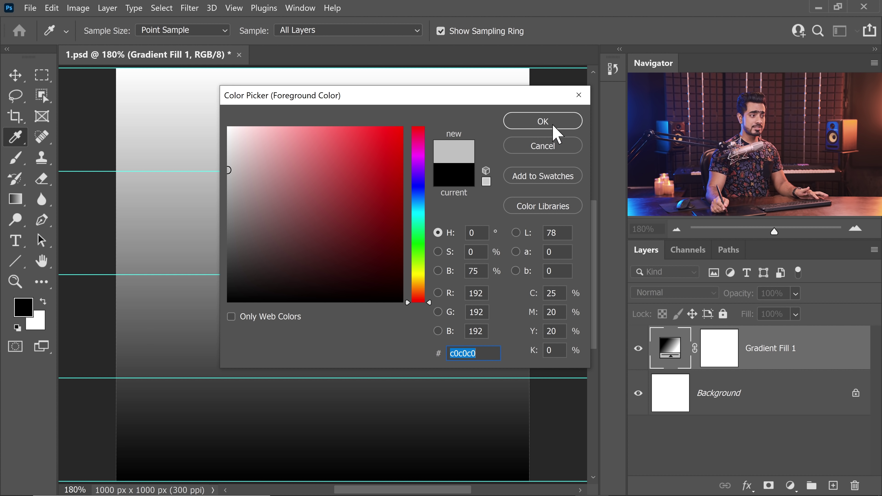
{"action": "left_click", "coordinate": [553, 127]}
Reapply the gradient fill with the Perceptual method.
{"action": "double_click", "coordinate": [670, 348]}
{"action": "left_click", "coordinate": [454, 287]}
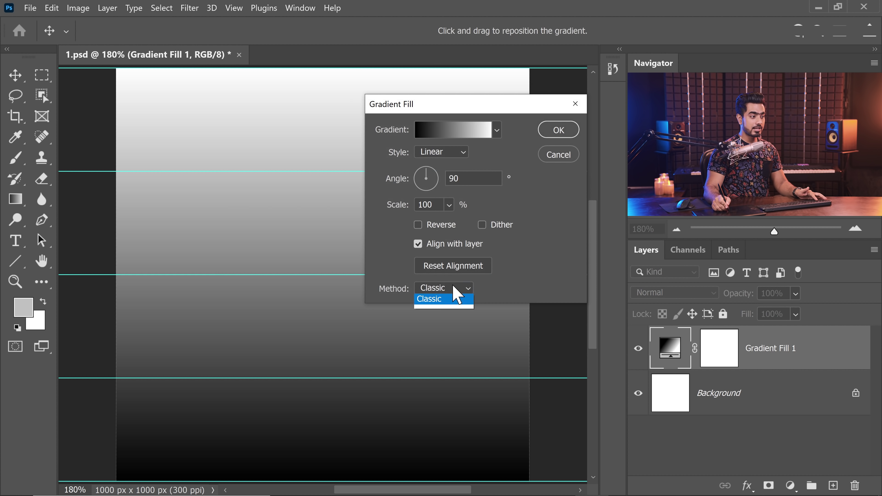
{"action": "left_click", "coordinate": [452, 300]}
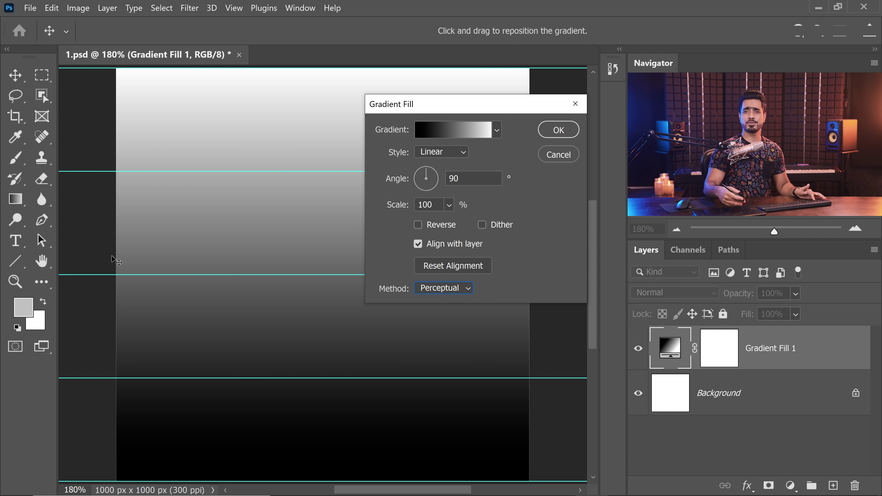
{"action": "left_click", "coordinate": [555, 130]}
Sample the Perceptual gradient's greys from bottom to top, then cancel the Color Picker.
{"action": "left_click", "coordinate": [27, 311]}
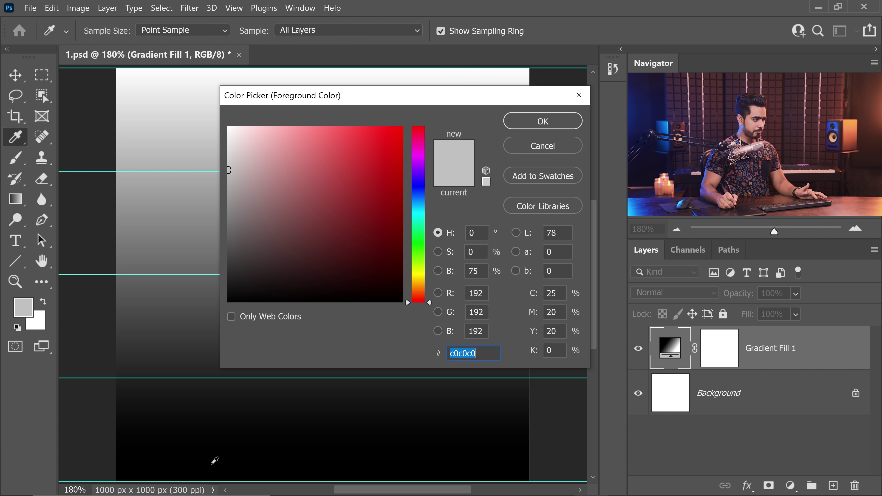
{"action": "left_click", "coordinate": [204, 479]}
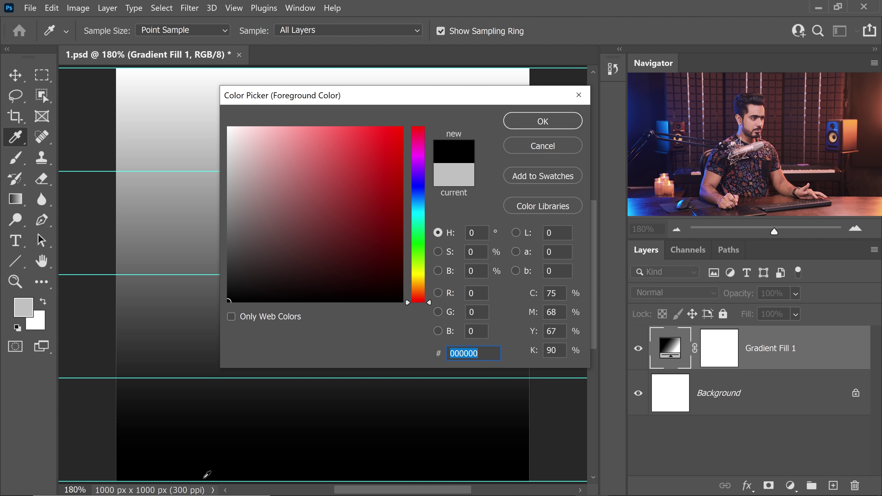
{"action": "left_click", "coordinate": [180, 370]}
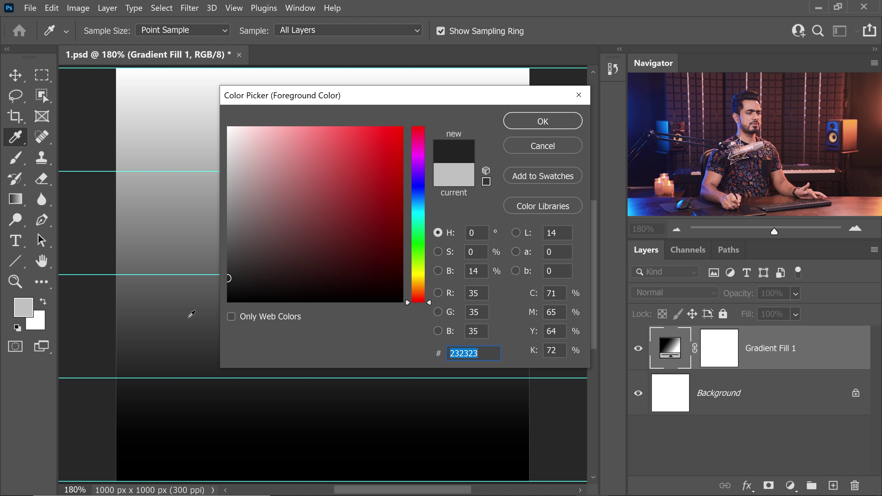
{"action": "left_click", "coordinate": [180, 274]}
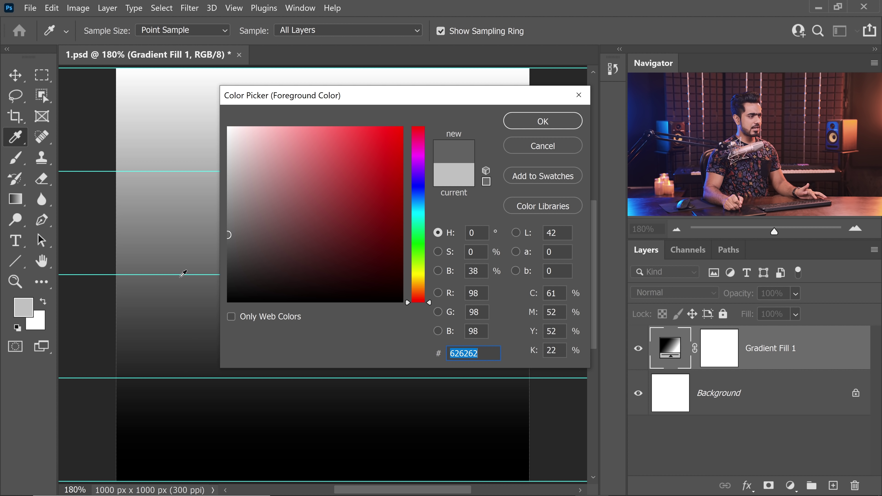
{"action": "left_click", "coordinate": [181, 275]}
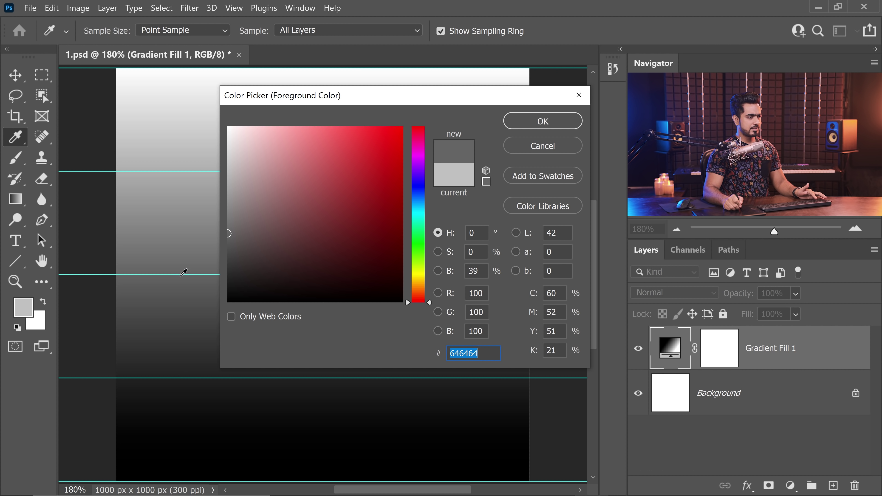
{"action": "left_click", "coordinate": [166, 170]}
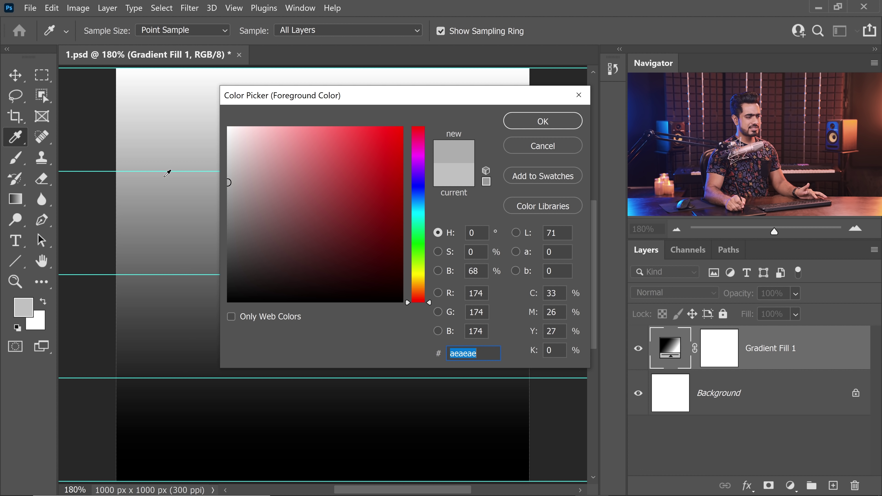
{"action": "left_click", "coordinate": [570, 152]}
{"action": "key", "text": "v"}
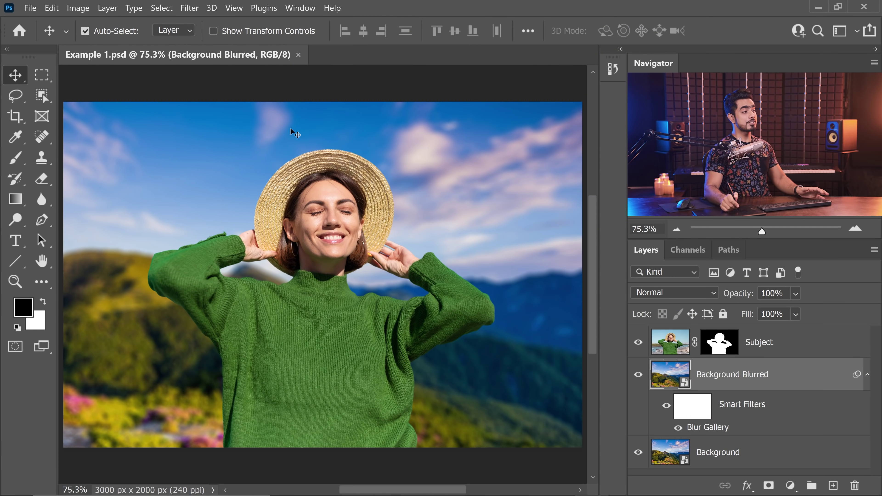
Open the Content Credentials (Beta) panel and scroll through its export preview before closing it.
{"action": "left_click", "coordinate": [301, 8]}
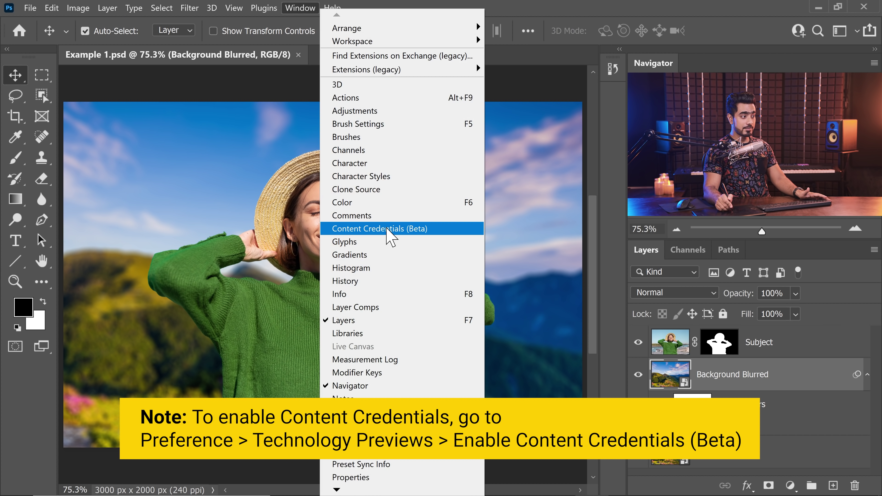
{"action": "left_click", "coordinate": [406, 230]}
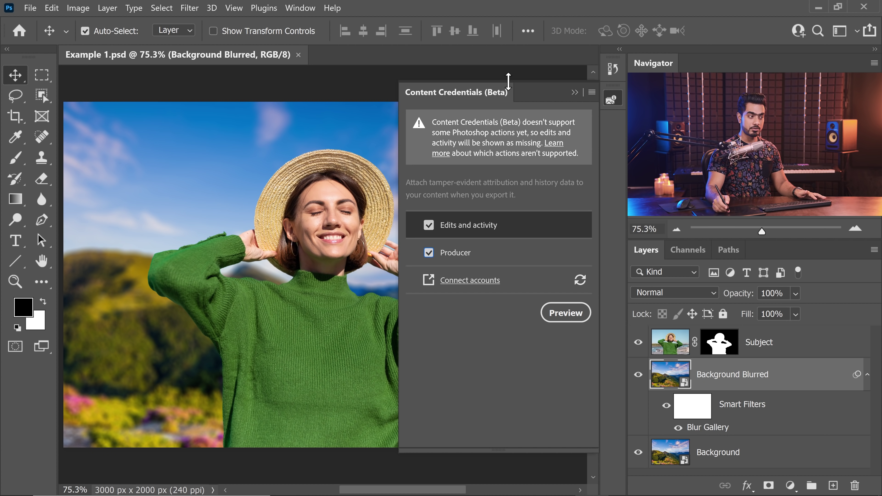
{"action": "left_click", "coordinate": [556, 312]}
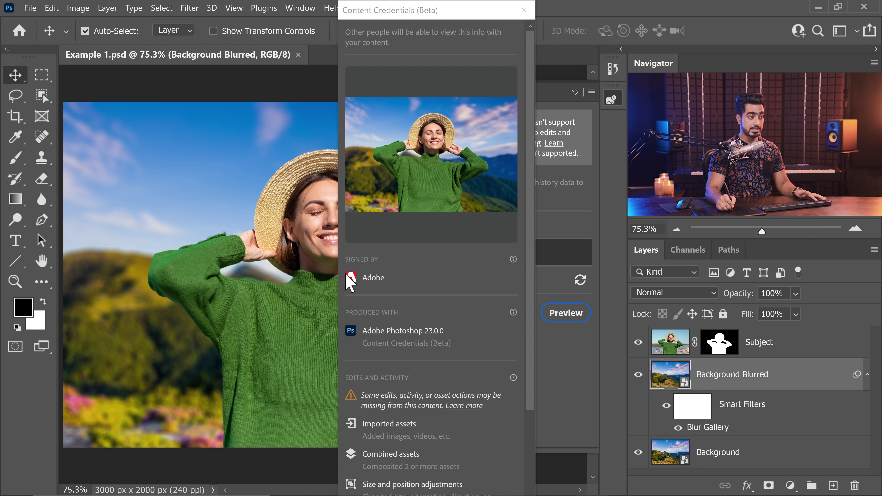
{"action": "scroll", "coordinate": [529, 269], "scroll_direction": "down", "scroll_amount": 1}
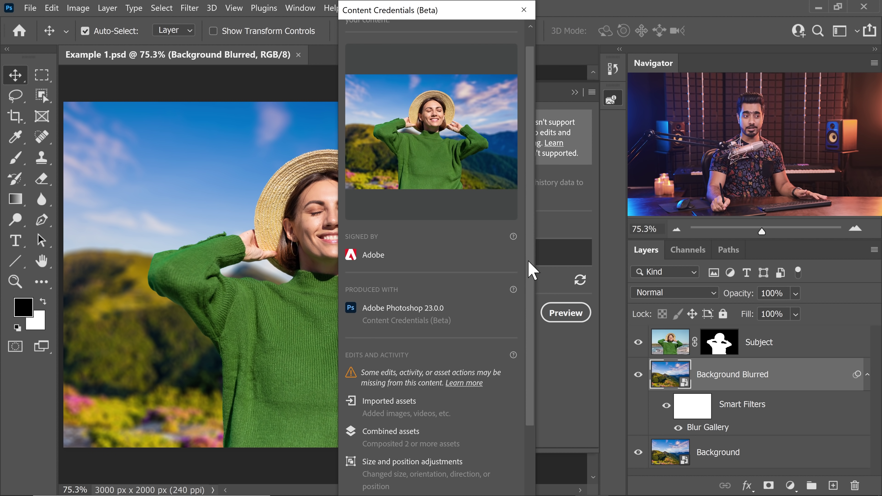
{"action": "left_click_drag", "start_coordinate": [529, 263], "coordinate": [519, 407]}
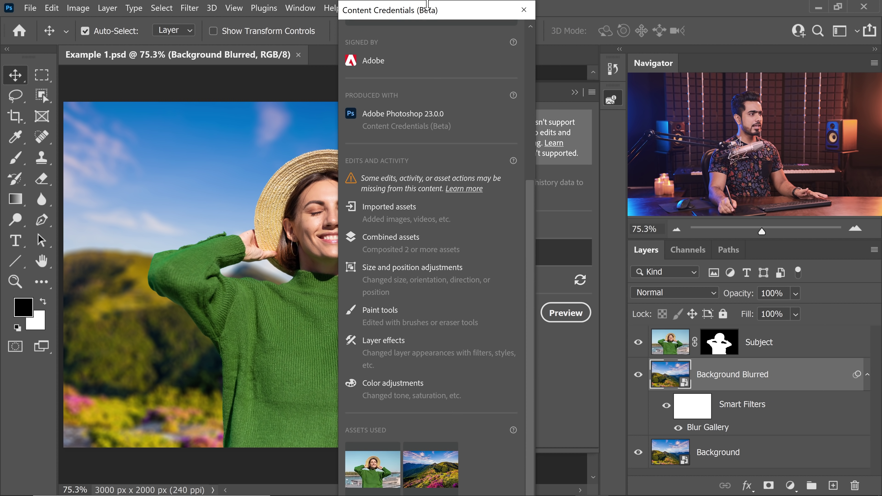
{"action": "left_click_drag", "start_coordinate": [427, 4], "coordinate": [441, 86]}
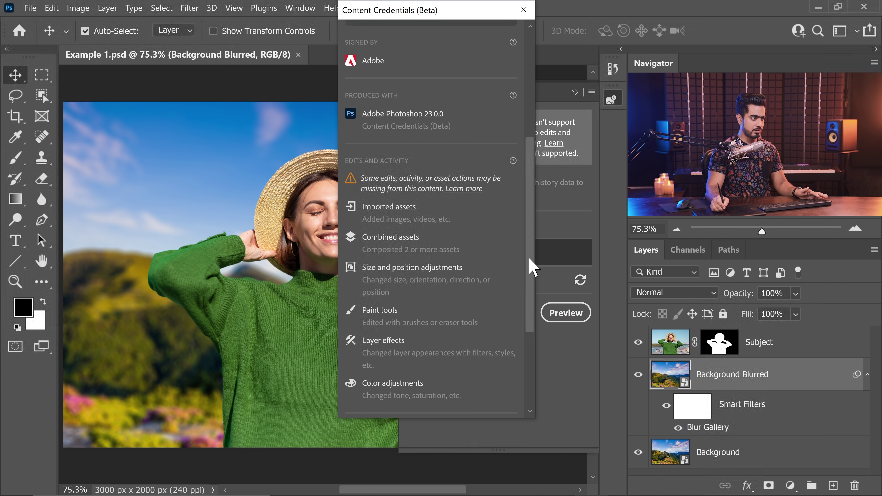
{"action": "left_click_drag", "start_coordinate": [529, 259], "coordinate": [529, 350]}
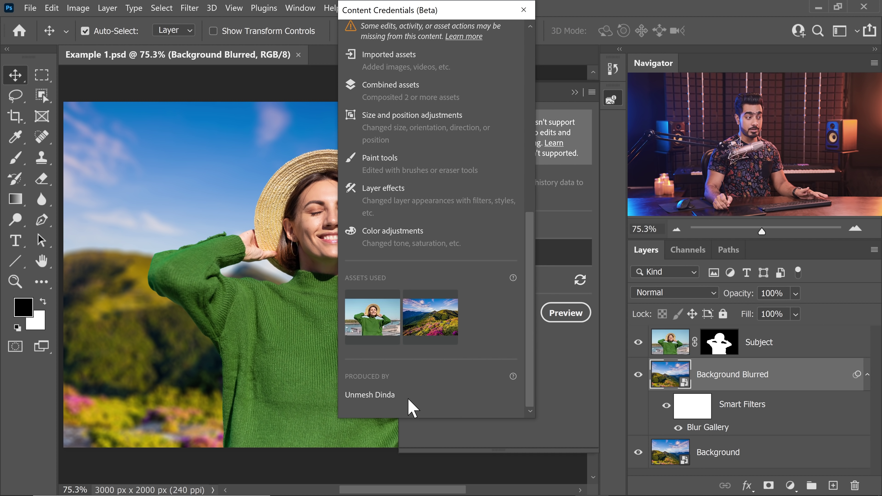
{"action": "left_click", "coordinate": [523, 9]}
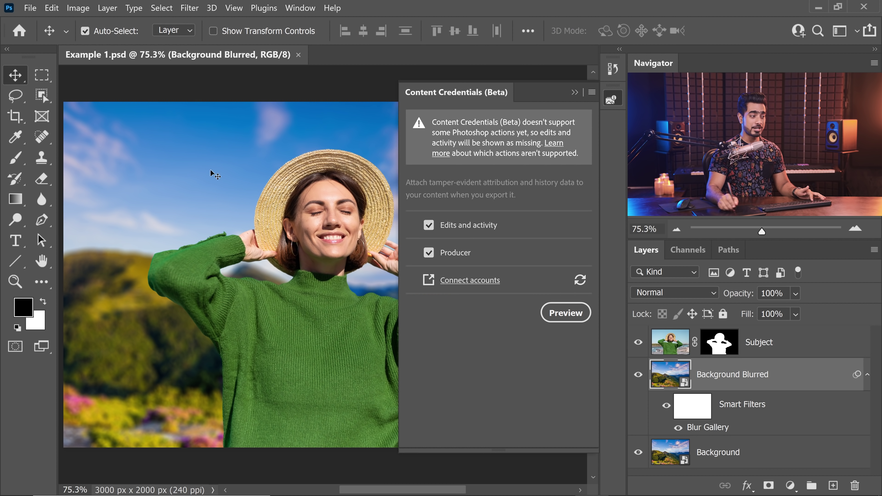
Export the image as Test.jpg via Export As with Content Credentials attached.
{"action": "left_click", "coordinate": [30, 9]}
{"action": "mouse_move", "coordinate": [152, 212]}
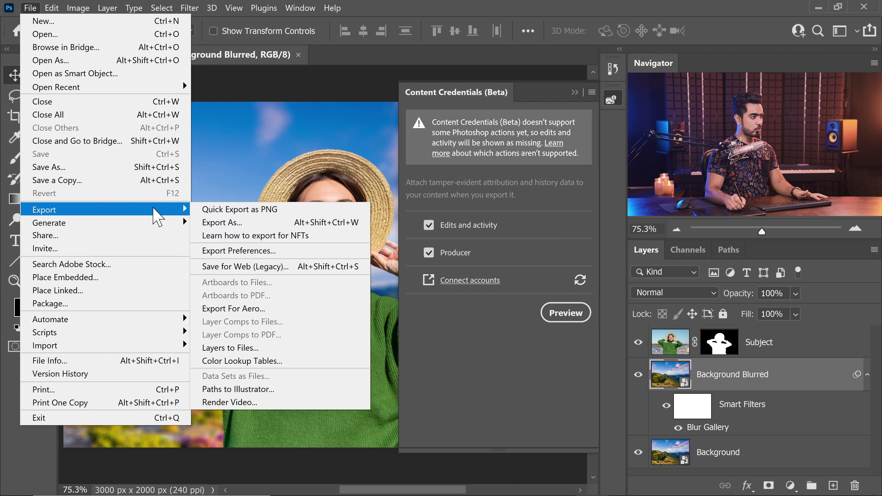
{"action": "left_click", "coordinate": [242, 225]}
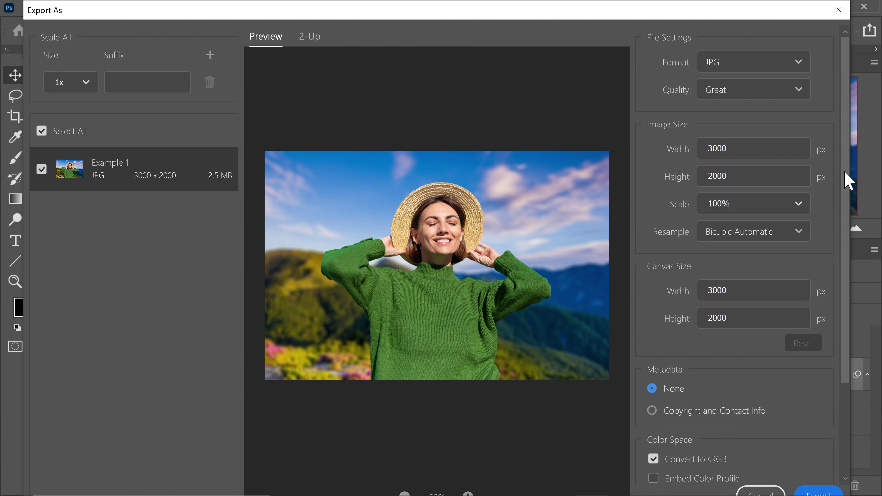
{"action": "left_click_drag", "start_coordinate": [844, 173], "coordinate": [837, 295]}
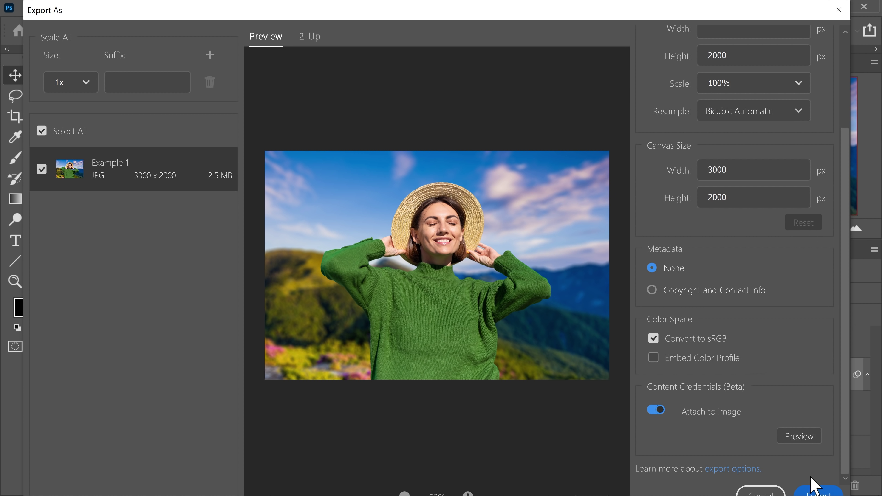
{"action": "left_click", "coordinate": [814, 484]}
{"action": "type", "text": "Test"}
{"action": "left_click", "coordinate": [767, 429]}
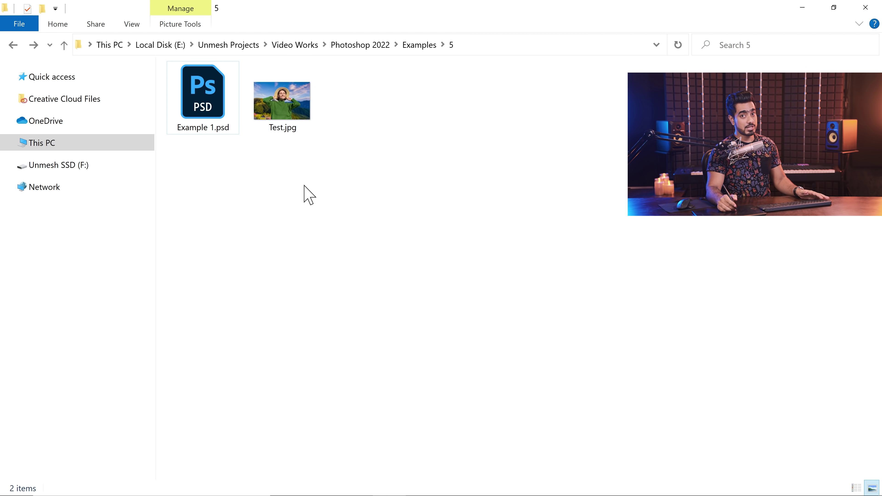
Load Test.jpg into Verify's image inspection page.
{"action": "left_click", "coordinate": [804, 14]}
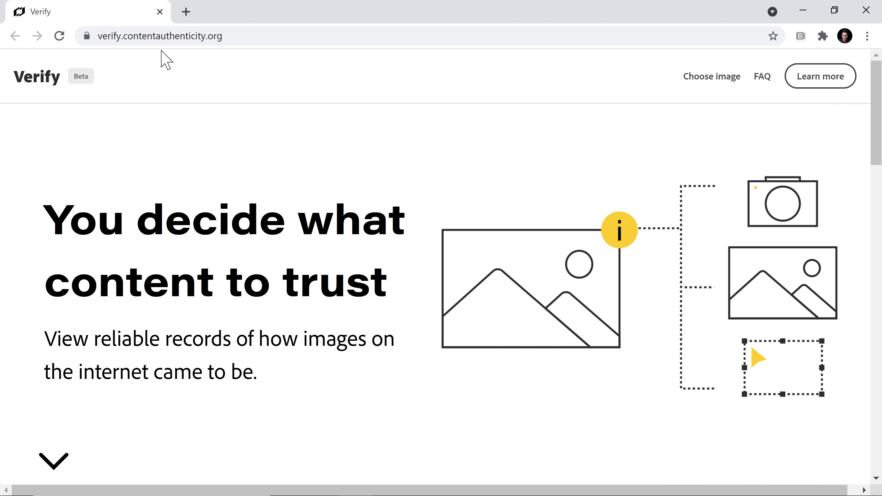
{"action": "left_click", "coordinate": [704, 78]}
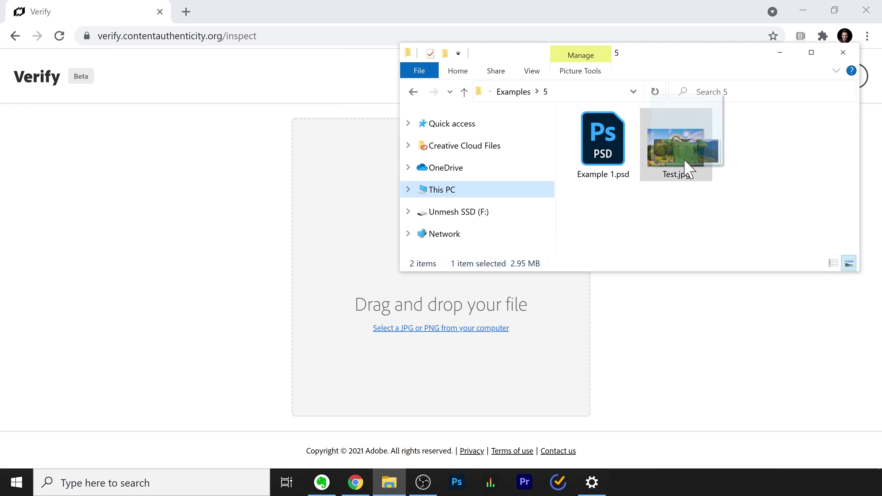
{"action": "left_click_drag", "start_coordinate": [684, 170], "coordinate": [389, 323]}
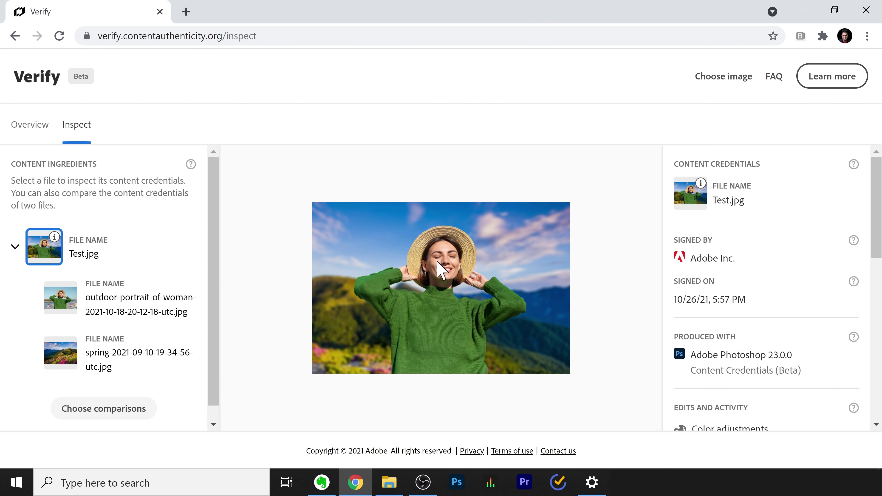
Inspect both source images' credentials and the edit list, then open Test.jpg in Photoshop.
{"action": "left_click", "coordinate": [110, 306]}
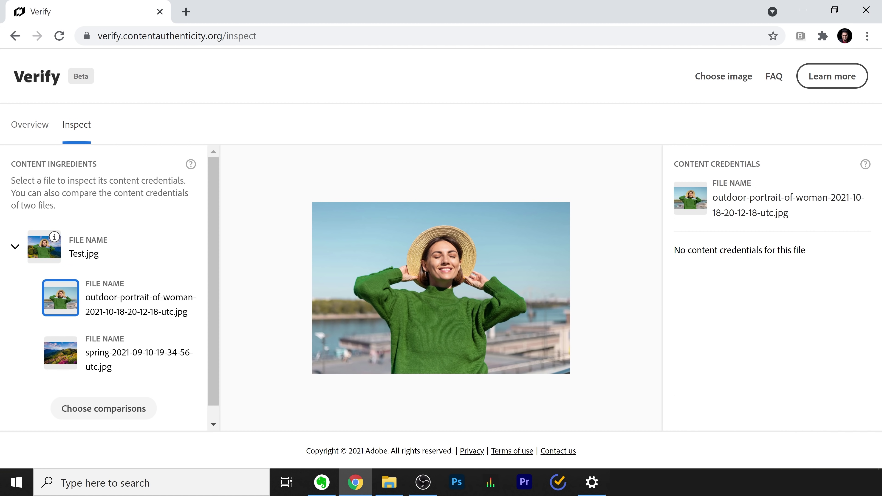
{"action": "left_click", "coordinate": [113, 364]}
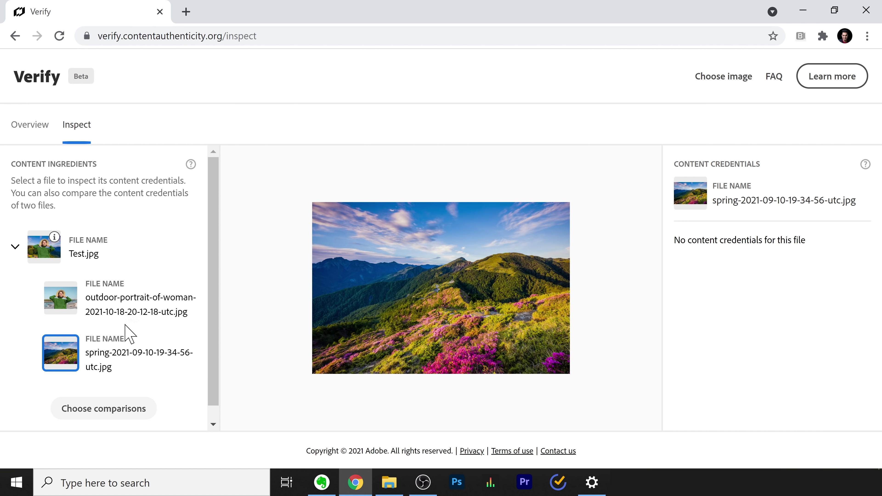
{"action": "left_click_drag", "start_coordinate": [129, 311], "coordinate": [127, 298]}
{"action": "left_click", "coordinate": [104, 250]}
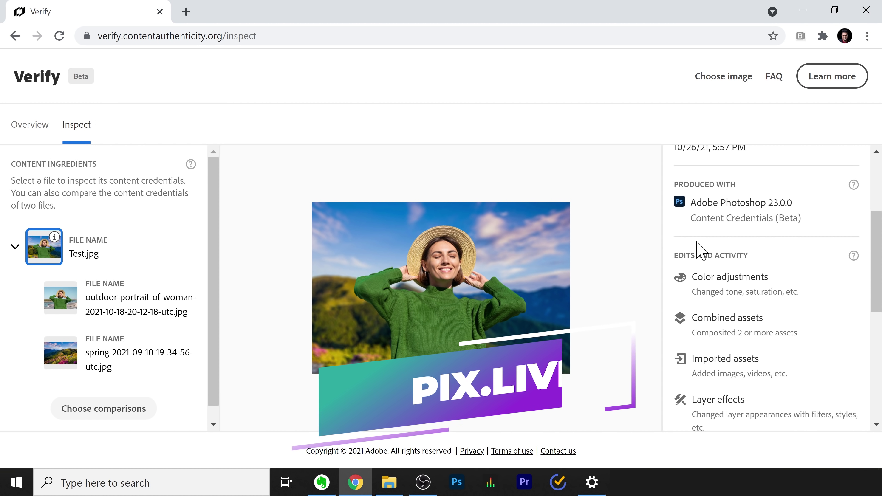
{"action": "scroll", "coordinate": [876, 290], "scroll_direction": "down", "scroll_amount": 3}
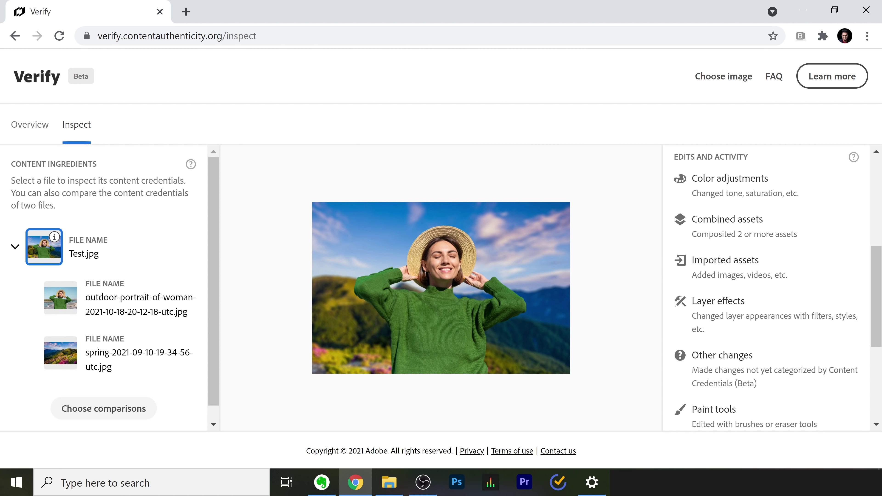
{"action": "scroll", "coordinate": [876, 278], "scroll_direction": "down", "scroll_amount": 5}
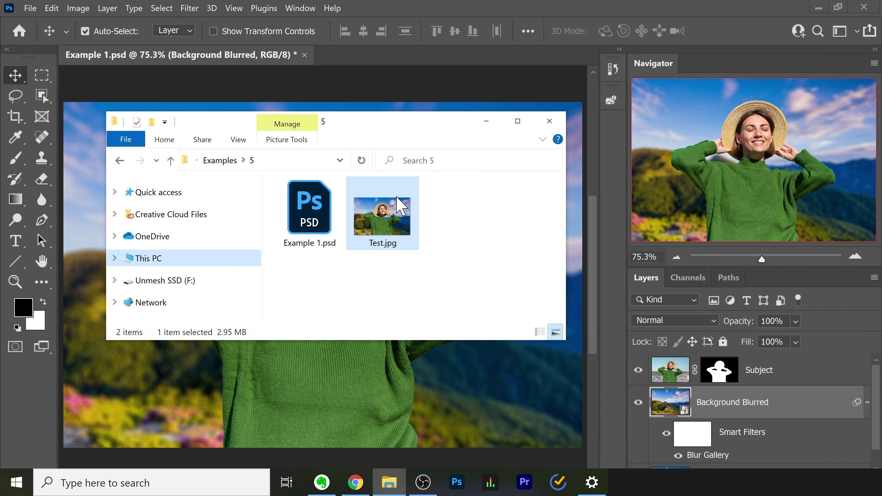
{"action": "left_click_drag", "start_coordinate": [381, 214], "coordinate": [361, 57]}
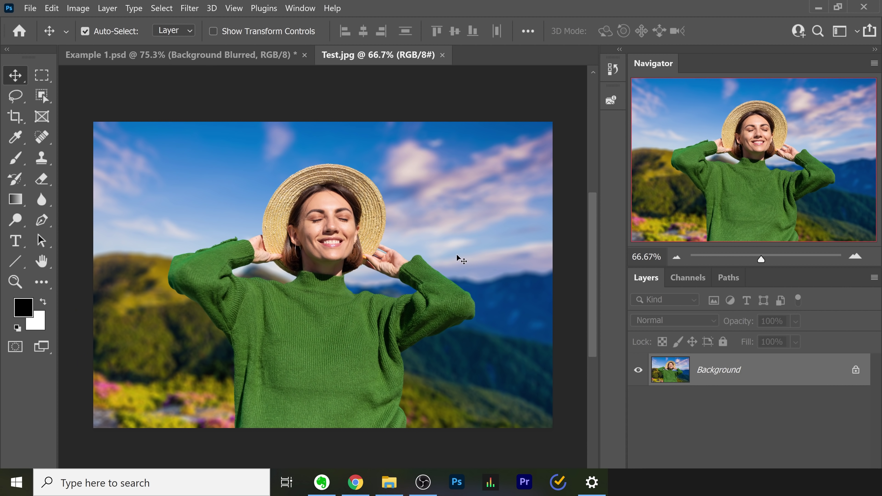
Paint a large soft black brush stroke across the woman and re-save Test.jpg as a Maximum-quality JPEG.
{"action": "key", "text": "b"}
{"action": "mouse_move", "coordinate": [197, 167]}
{"action": "left_mouse_down"}
{"action": "mouse_move", "coordinate": [208, 194]}
{"action": "mouse_move", "coordinate": [419, 408]}
{"action": "left_mouse_up"}
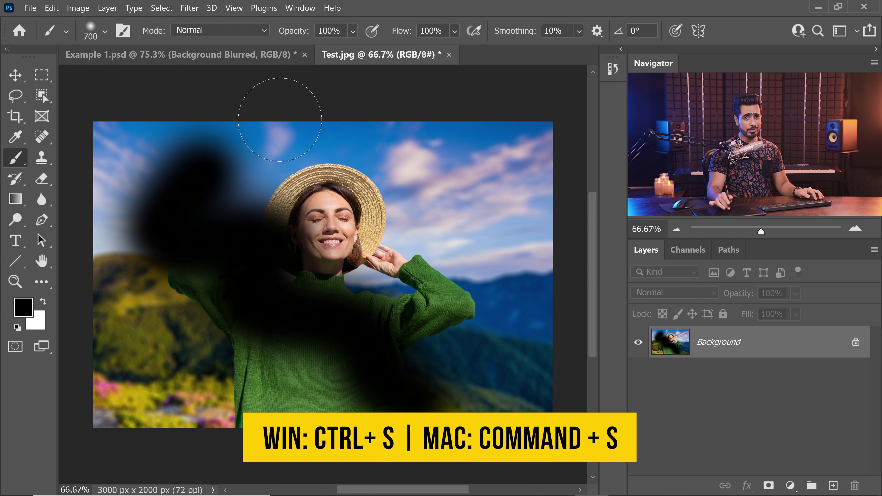
{"action": "key", "text": "ctrl+s"}
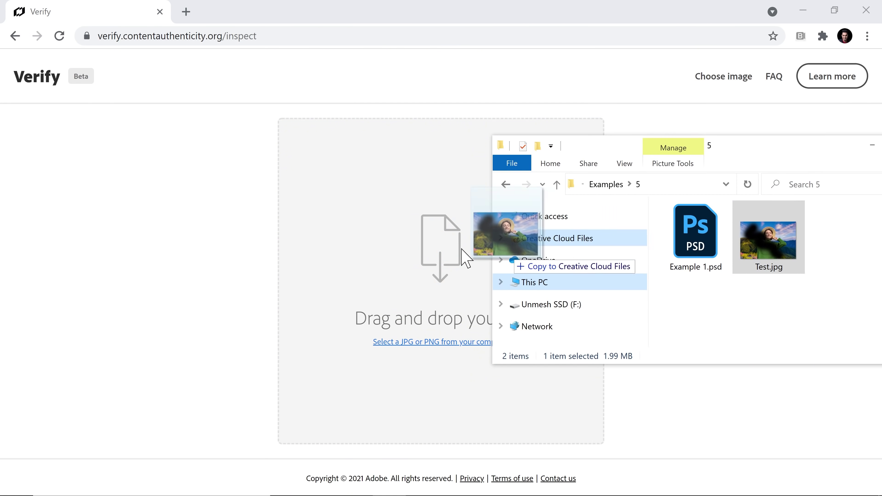
Load the edited Test.jpg into Verify, then copy the beanie girl with the mug in Illustrator.
{"action": "left_click_drag", "start_coordinate": [492, 252], "coordinate": [447, 250]}
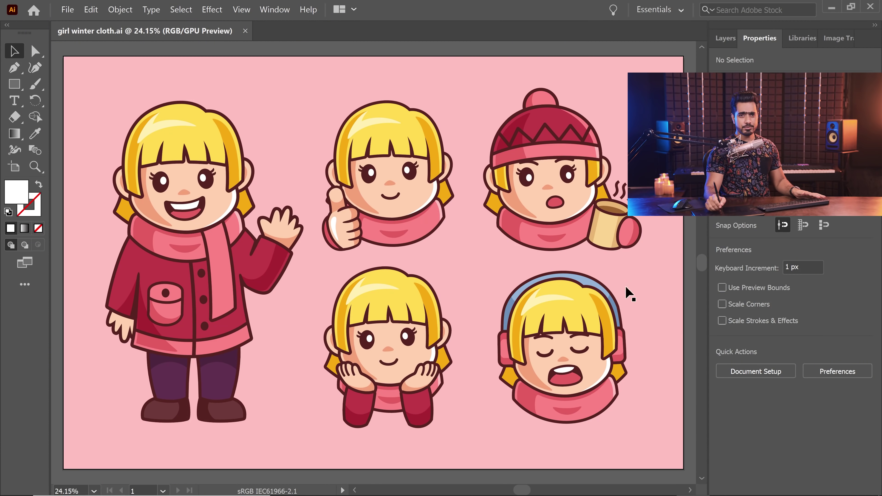
{"action": "left_click", "coordinate": [550, 179]}
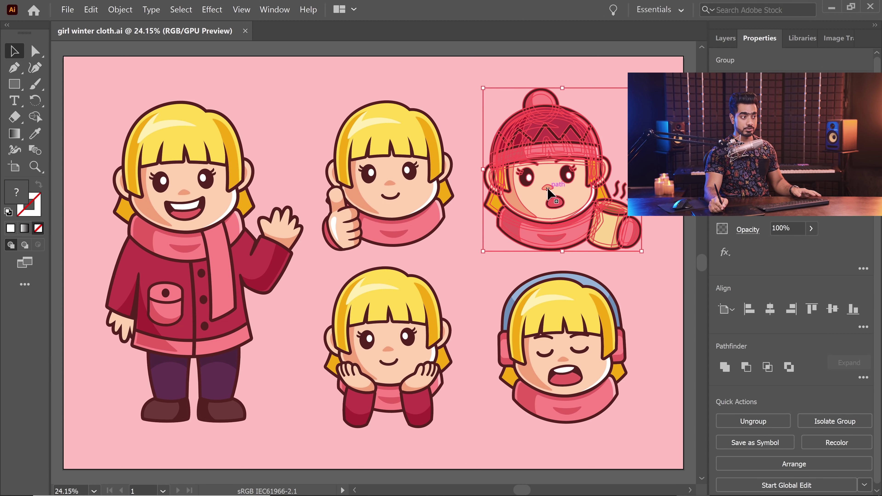
{"action": "key", "text": "ctrl+c"}
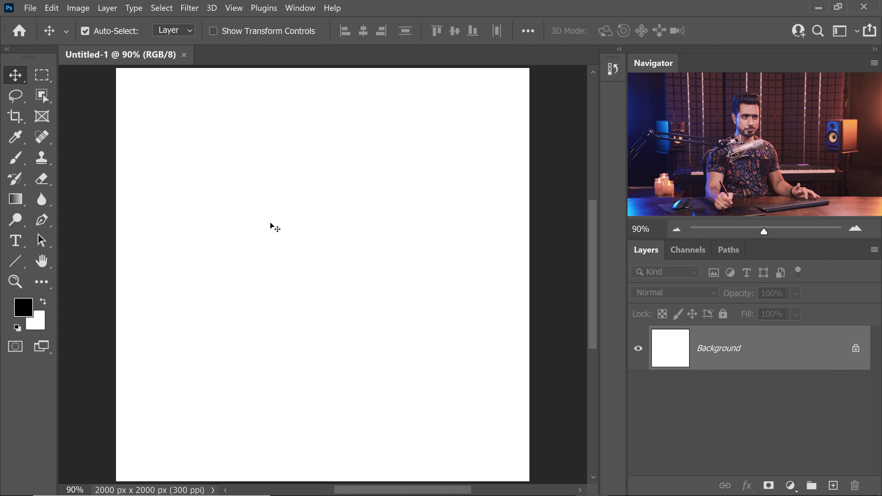
{"action": "key", "text": "ctrl+v"}
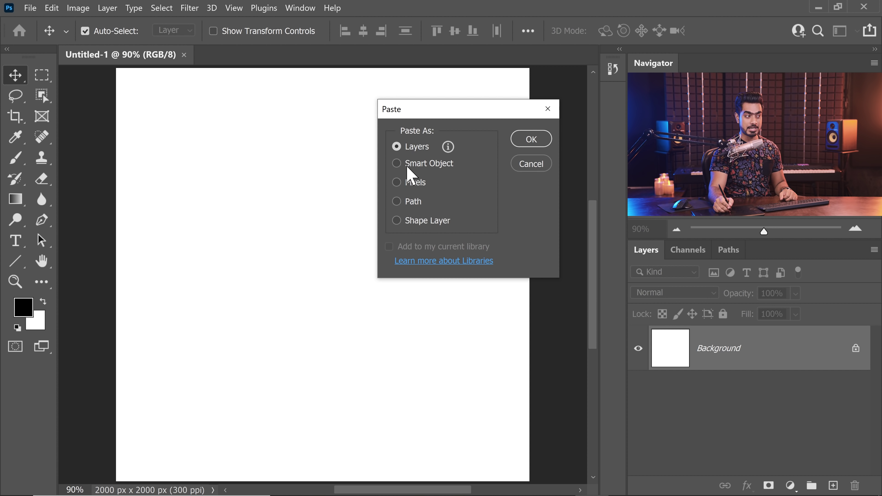
{"action": "left_click", "coordinate": [399, 183]}
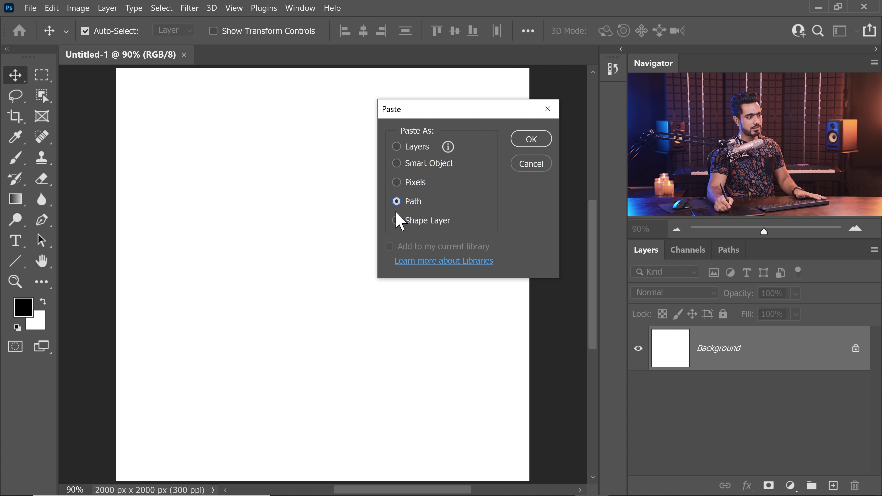
{"action": "left_click", "coordinate": [519, 142]}
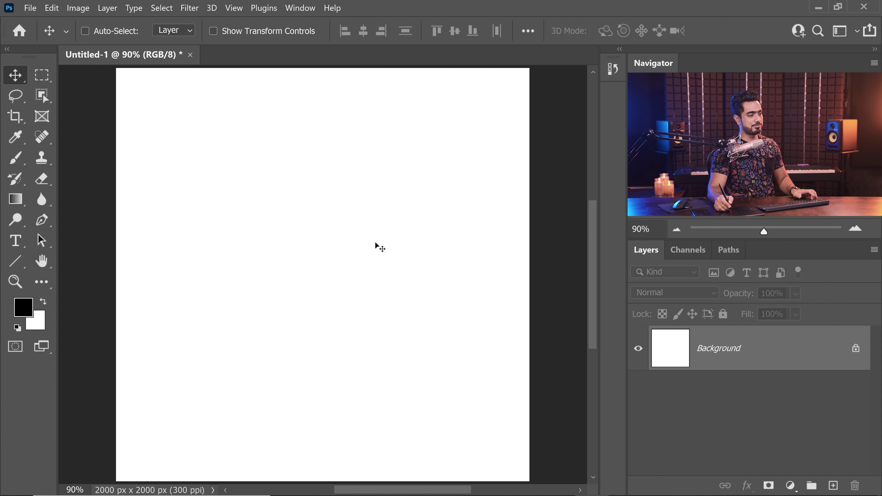
{"action": "key", "text": "ctrl+v"}
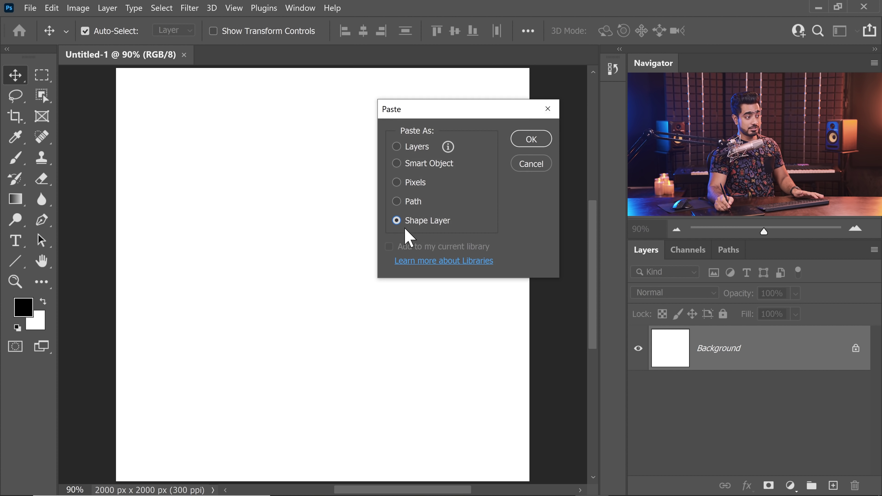
{"action": "left_click", "coordinate": [528, 140]}
{"action": "left_click_drag", "start_coordinate": [426, 229], "coordinate": [401, 231]}
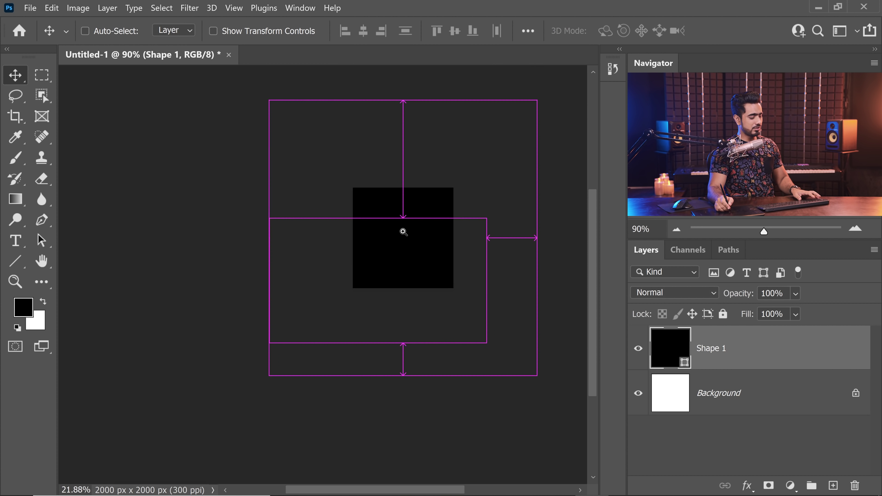
{"action": "key", "text": "ctrl+t"}
{"action": "left_click_drag", "start_coordinate": [536, 374], "coordinate": [444, 245]}
{"action": "key", "text": "Return"}
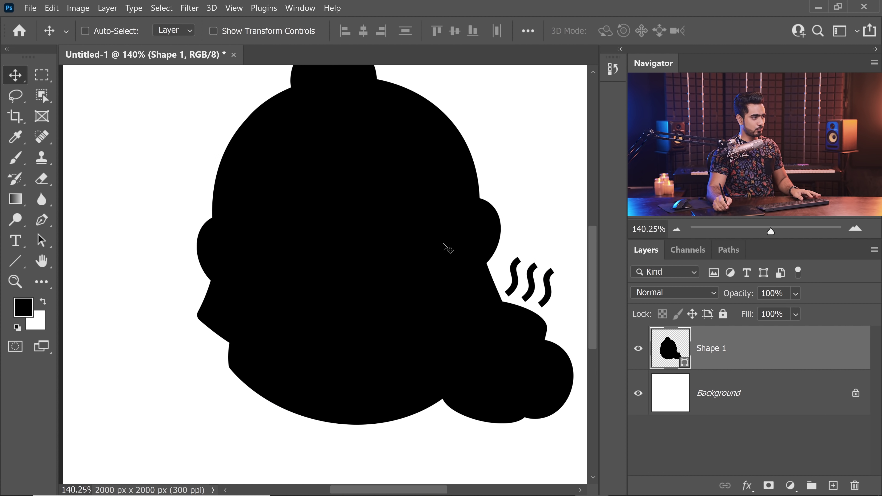
{"action": "key", "text": "ctrl+z"}
{"action": "key", "text": "ctrl+z"}
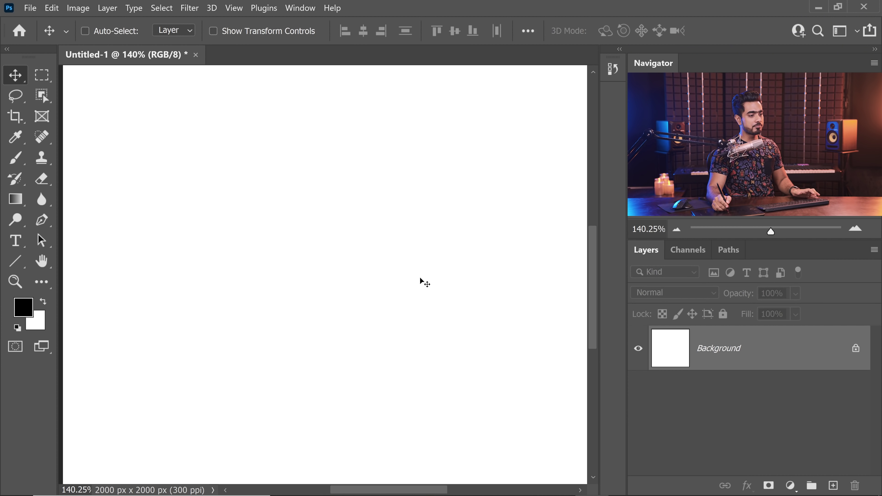
{"action": "scroll", "coordinate": [451, 255], "scroll_direction": "down", "scroll_amount": 5}
{"action": "left_click_drag", "start_coordinate": [443, 258], "coordinate": [347, 257]}
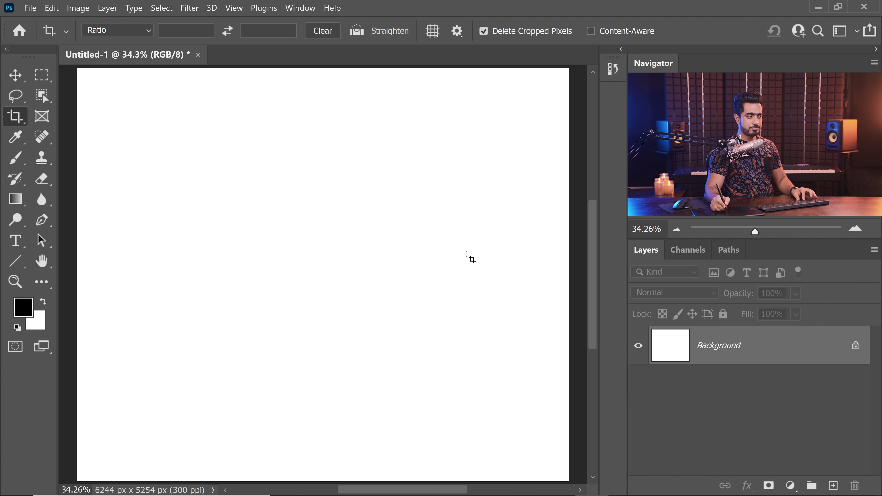
Paste the beanie girl illustration into Untitled-1 using Paste As Layers.
{"action": "key", "text": "ctrl+v"}
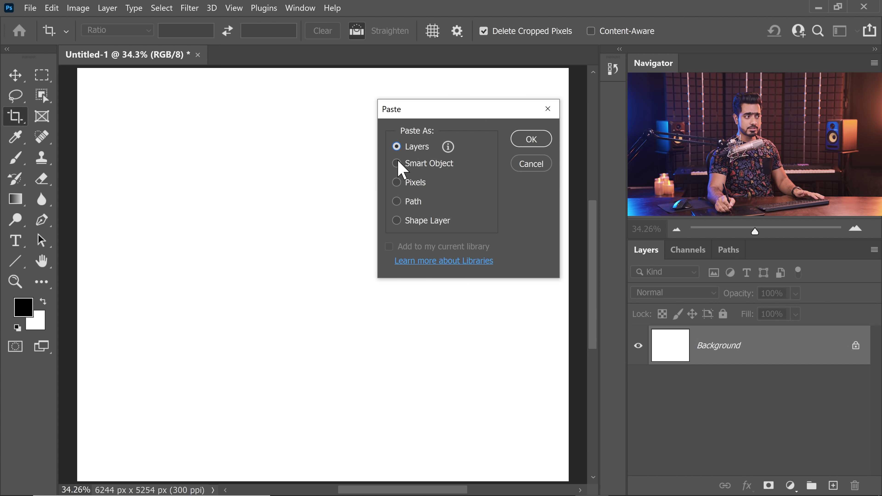
{"action": "left_click", "coordinate": [528, 139]}
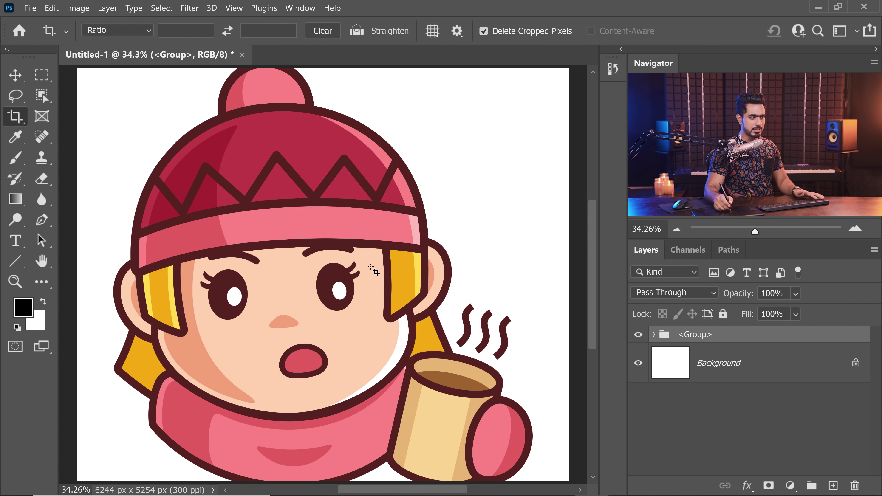
{"action": "scroll", "coordinate": [385, 260], "scroll_direction": "down", "scroll_amount": 2}
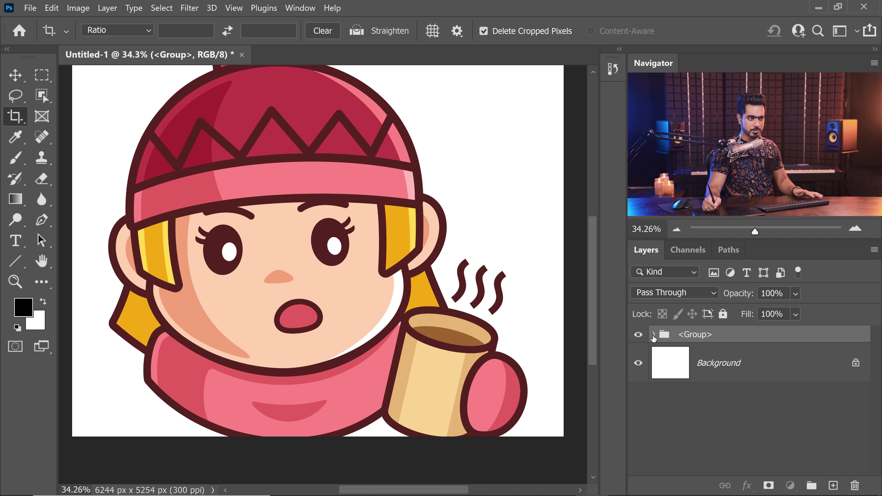
Expand the pasted <Group> and toggle the eyebrow and red hat fill paths to identify them.
{"action": "left_click", "coordinate": [653, 337]}
{"action": "left_click", "coordinate": [713, 375]}
{"action": "left_click", "coordinate": [639, 363]}
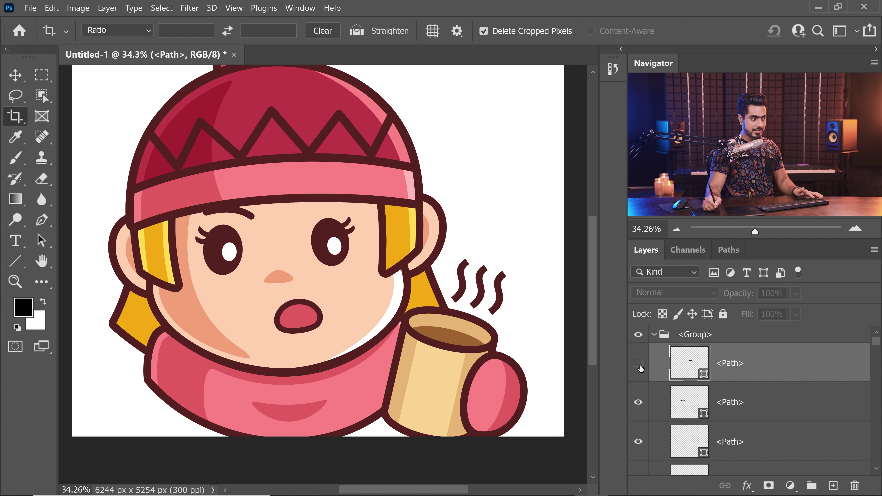
{"action": "left_click", "coordinate": [639, 364]}
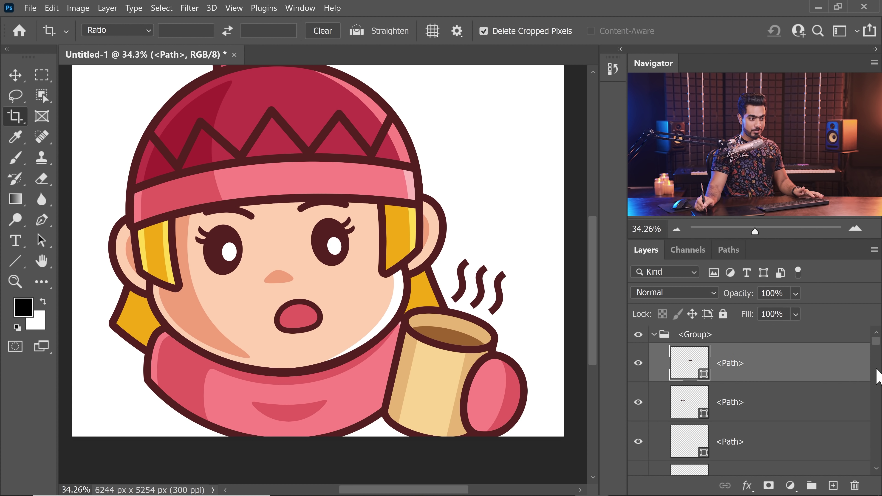
{"action": "left_click_drag", "start_coordinate": [878, 351], "coordinate": [875, 384]}
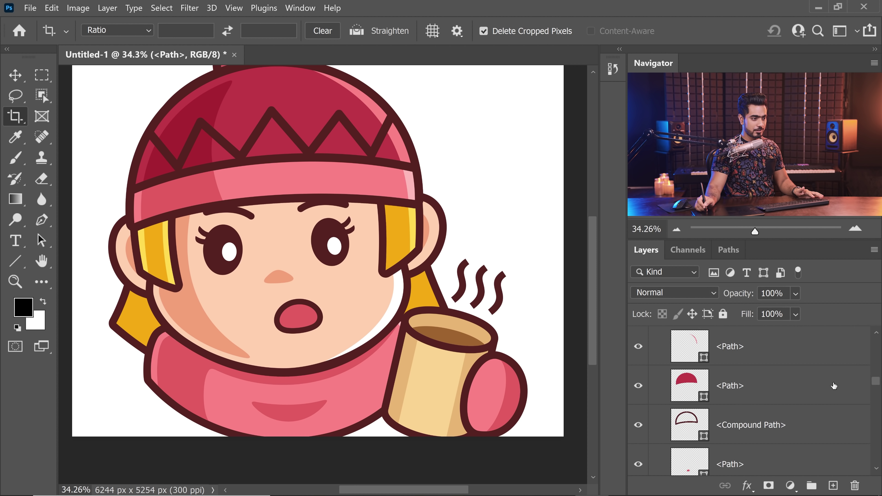
{"action": "left_click", "coordinate": [637, 388]}
{"action": "left_click", "coordinate": [638, 390]}
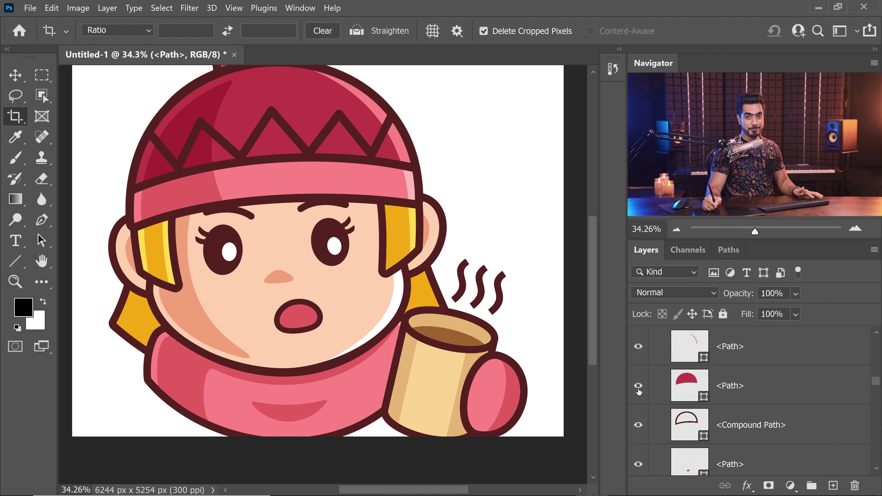
Change the red hat path's fill colour to a darker red.
{"action": "double_click", "coordinate": [690, 388]}
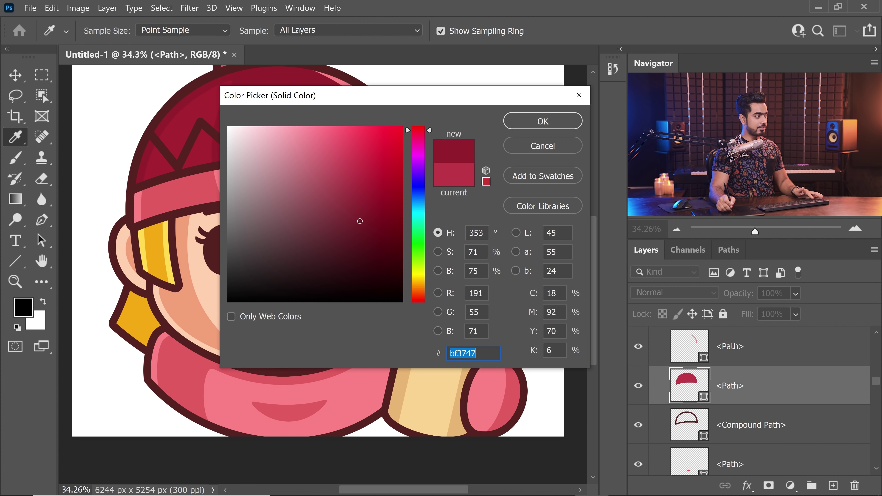
{"action": "left_click", "coordinate": [366, 201]}
{"action": "left_click", "coordinate": [542, 122]}
Select the eyebrow path layer, zoom in closely, and reshape the eyebrow's curved end.
{"action": "key", "text": "c"}
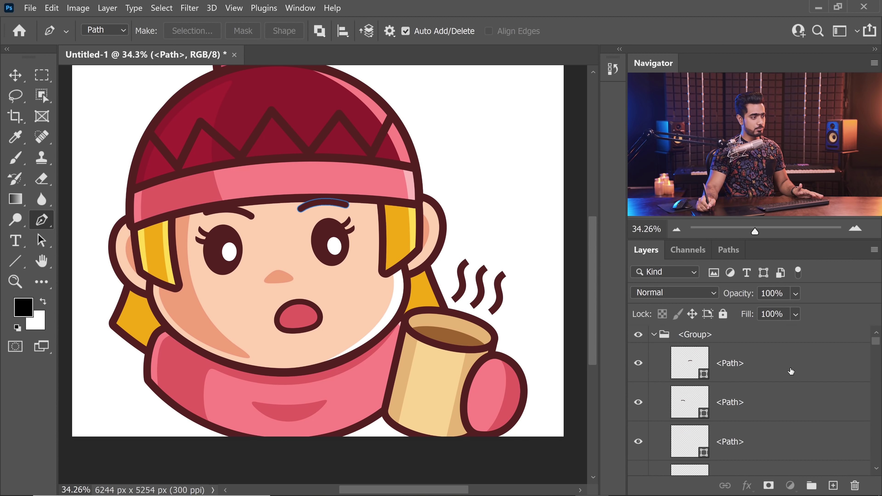
{"action": "left_click", "coordinate": [792, 370]}
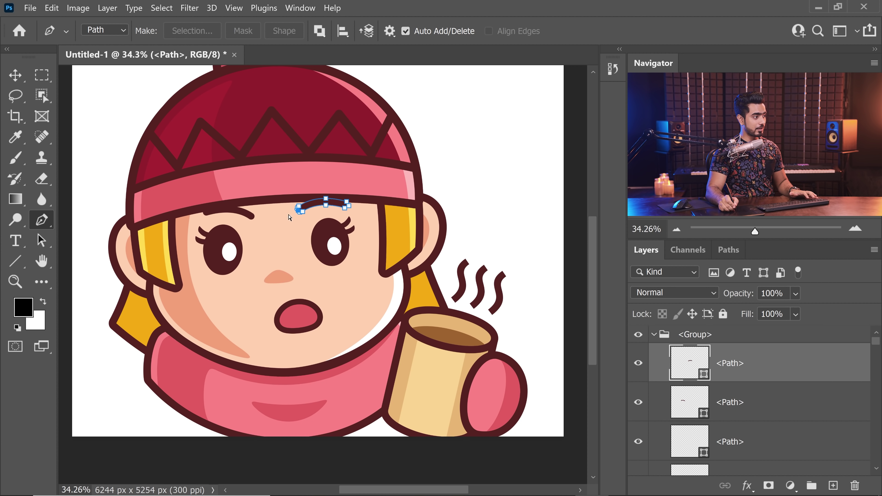
{"action": "left_click_drag", "start_coordinate": [332, 204], "coordinate": [380, 197]}
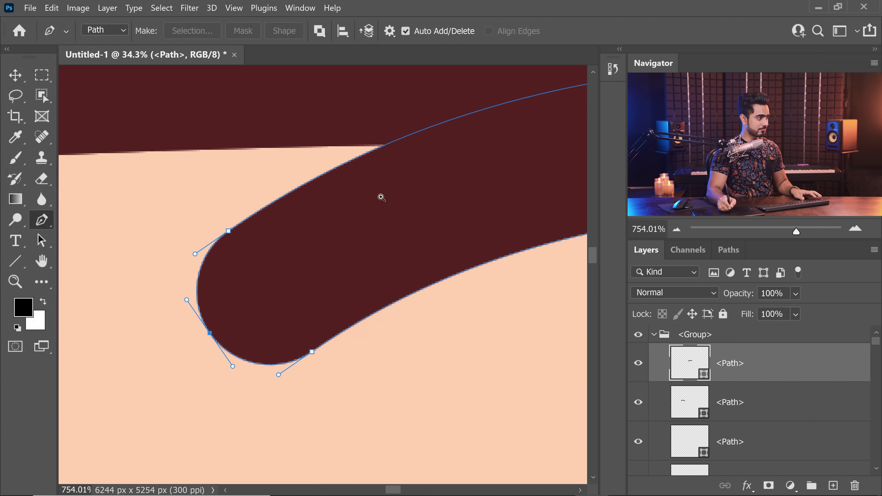
{"action": "left_click_drag", "start_coordinate": [202, 341], "coordinate": [186, 354]}
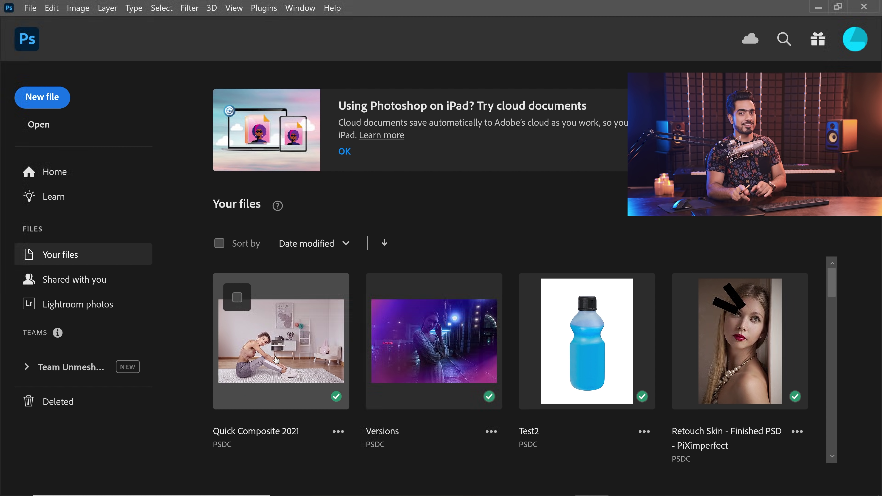
Open Quick Composite 2021, show Curves 4, Layer 1 and Curves 2, and select the Subject group.
{"action": "left_click", "coordinate": [299, 337]}
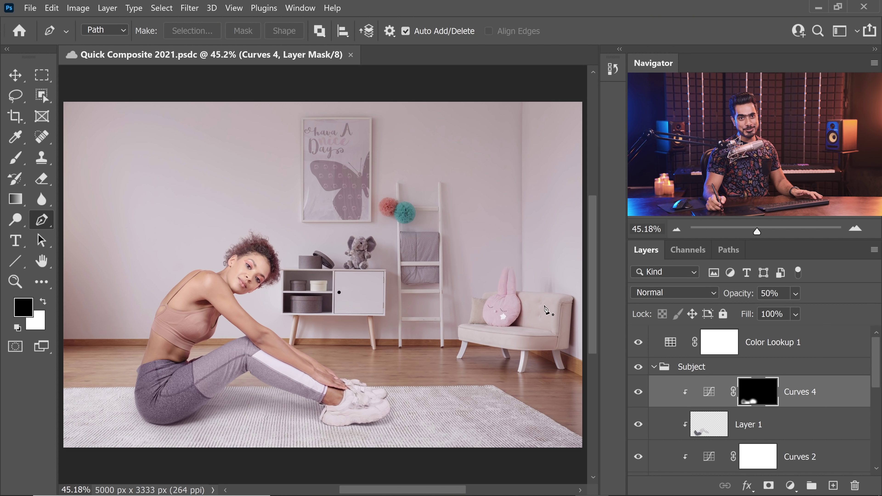
{"action": "left_click", "coordinate": [637, 450]}
{"action": "left_click", "coordinate": [638, 391]}
{"action": "left_click_drag", "start_coordinate": [638, 424], "coordinate": [638, 457]}
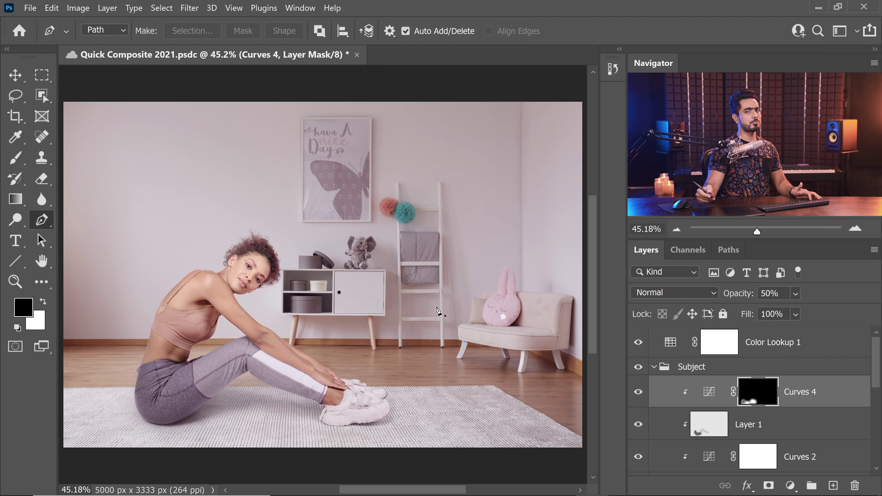
{"action": "scroll", "coordinate": [879, 363], "scroll_direction": "down", "scroll_amount": 1}
{"action": "scroll", "coordinate": [879, 363], "scroll_direction": "up", "scroll_amount": 1}
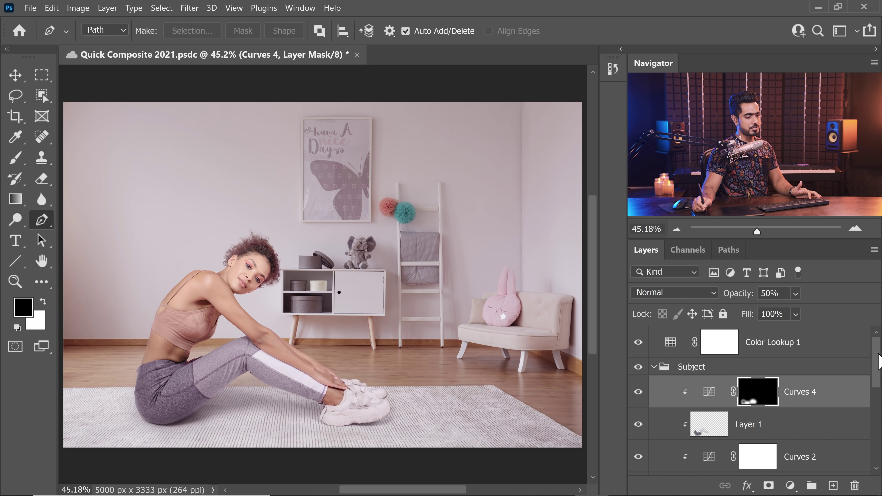
{"action": "left_click", "coordinate": [798, 366]}
Set Quick Composite 2021's share access to 'Anyone with the link can view' and copy the link.
{"action": "left_click", "coordinate": [300, 7]}
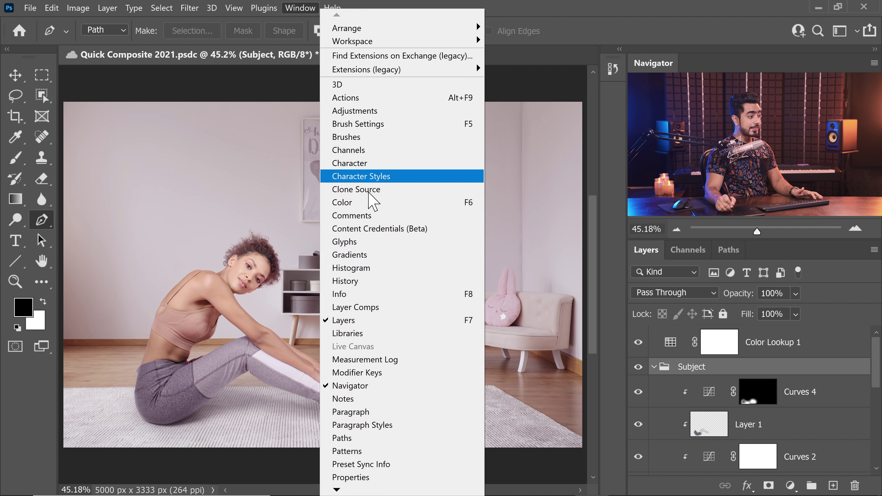
{"action": "left_click", "coordinate": [378, 217]}
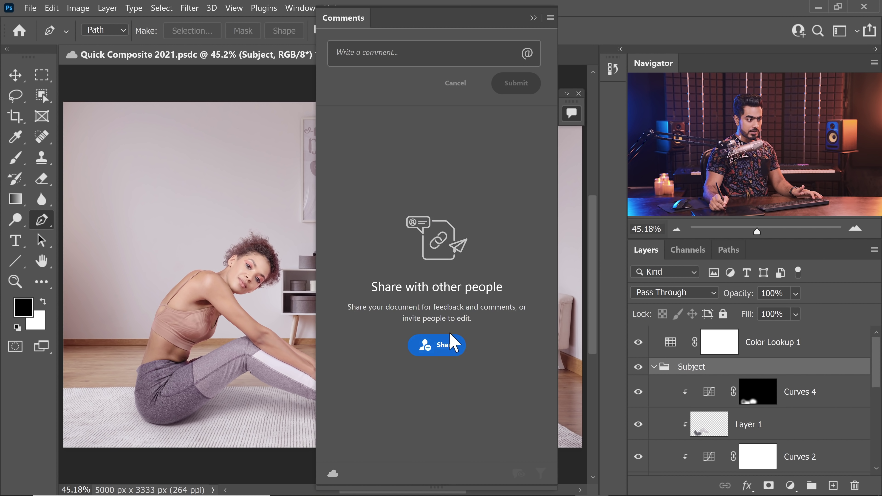
{"action": "left_click", "coordinate": [440, 349]}
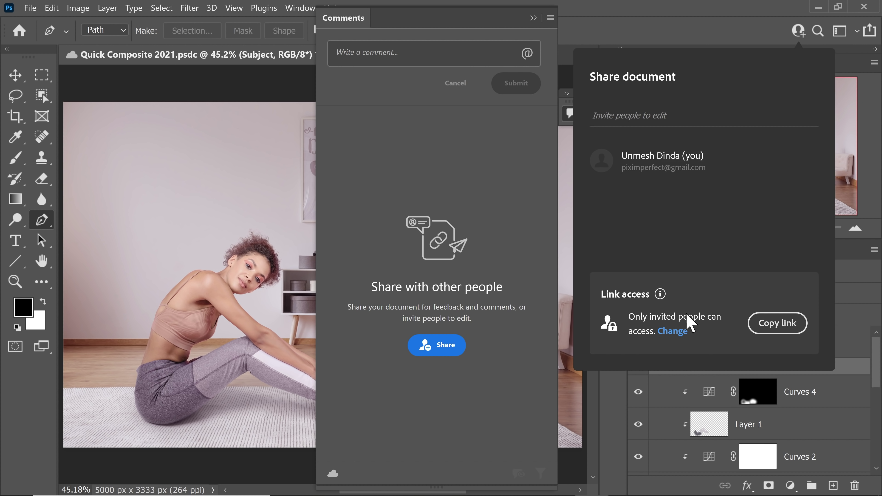
{"action": "left_click", "coordinate": [673, 332]}
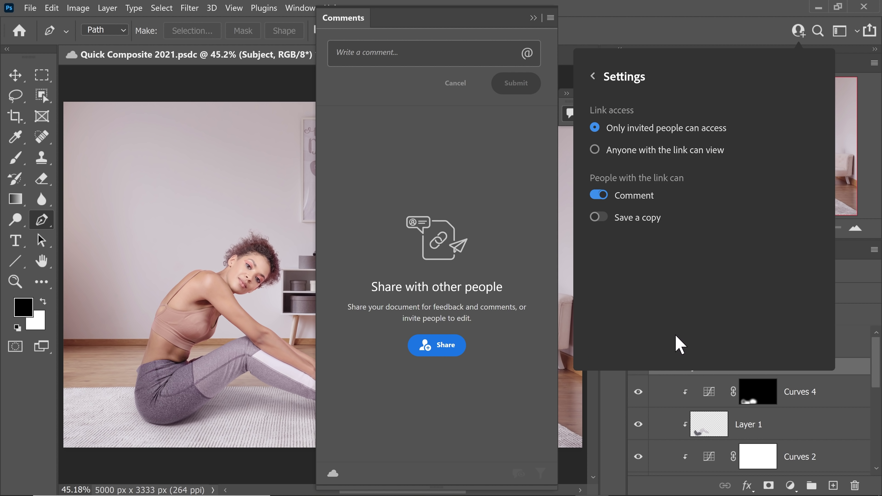
{"action": "left_click", "coordinate": [594, 150]}
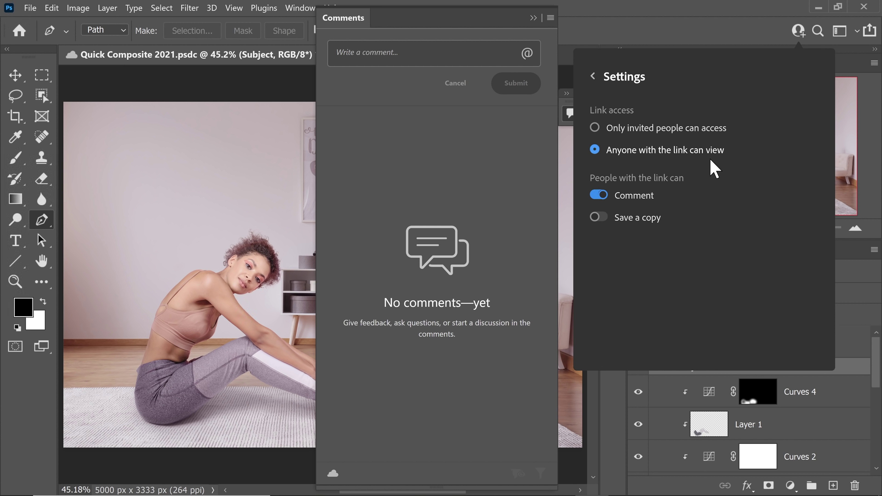
{"action": "left_click", "coordinate": [593, 76]}
{"action": "left_click", "coordinate": [769, 325]}
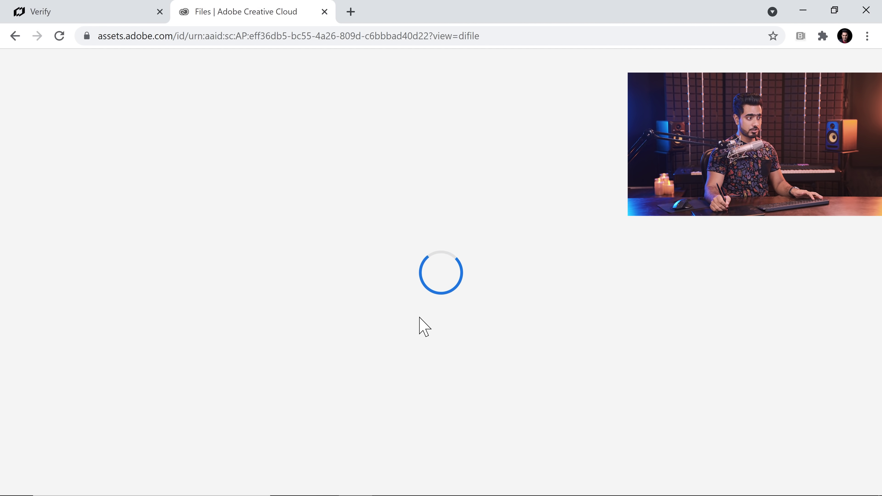
Post a 'Nice work!' comment, then a 'Make the shadows darker' note circling the subject's leg.
{"action": "type", "text": "Nice wo"}
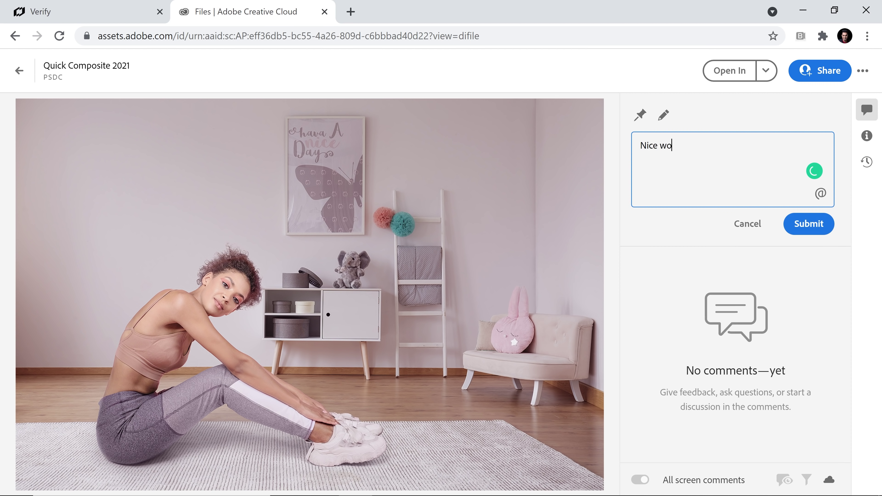
{"action": "type", "text": "rk!"}
{"action": "left_click", "coordinate": [808, 223]}
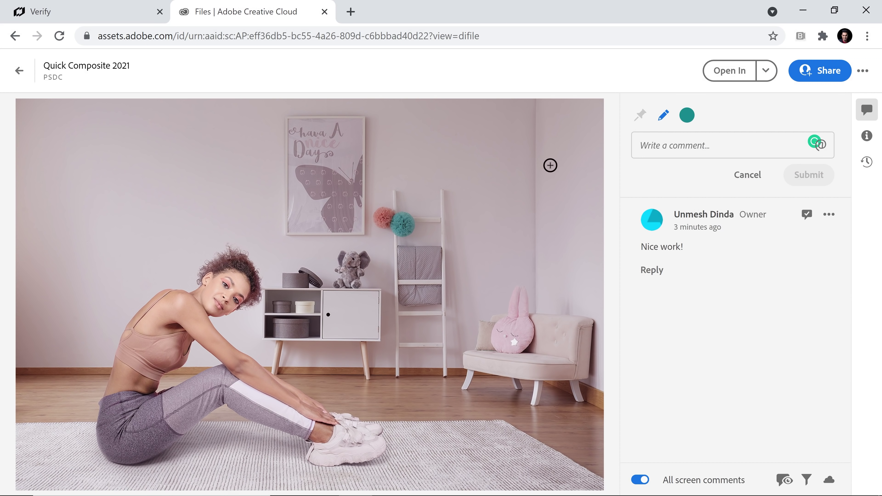
{"action": "mouse_move", "coordinate": [133, 440]}
{"action": "left_mouse_down"}
{"action": "mouse_move", "coordinate": [199, 430]}
{"action": "mouse_move", "coordinate": [186, 433]}
{"action": "left_mouse_up"}
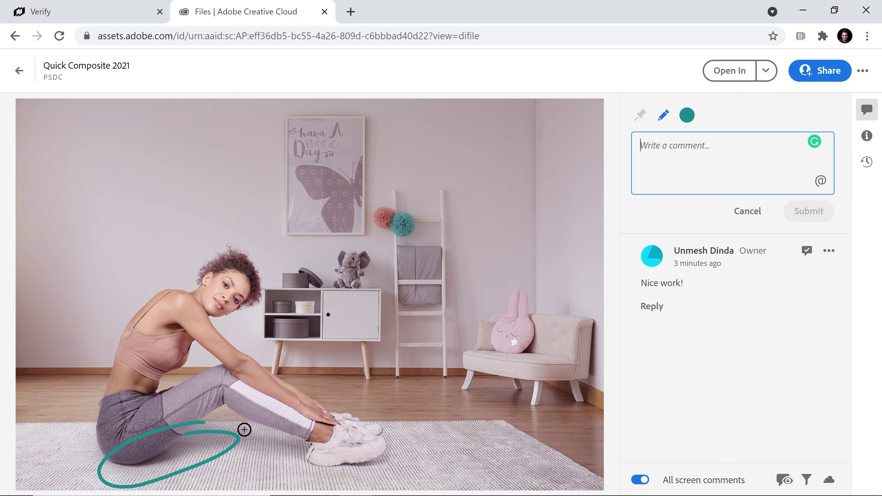
{"action": "type", "text": "Make the shad"}
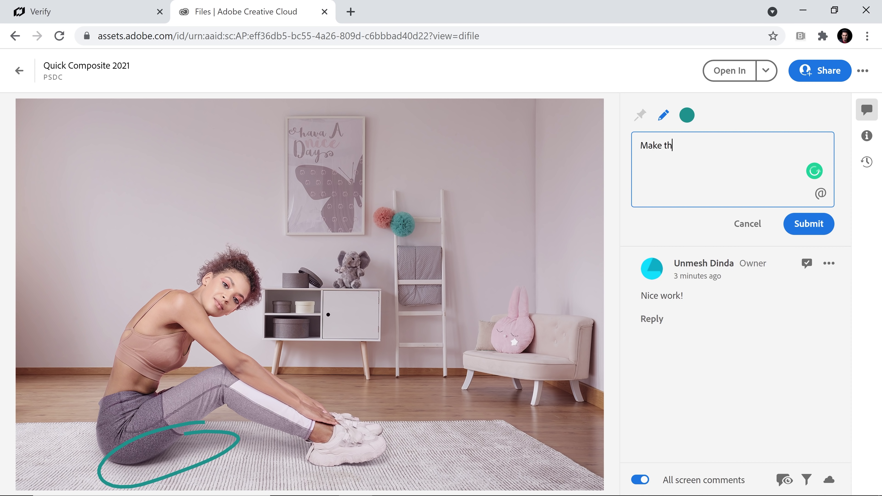
{"action": "type", "text": "ows darker"}
{"action": "left_click", "coordinate": [799, 226]}
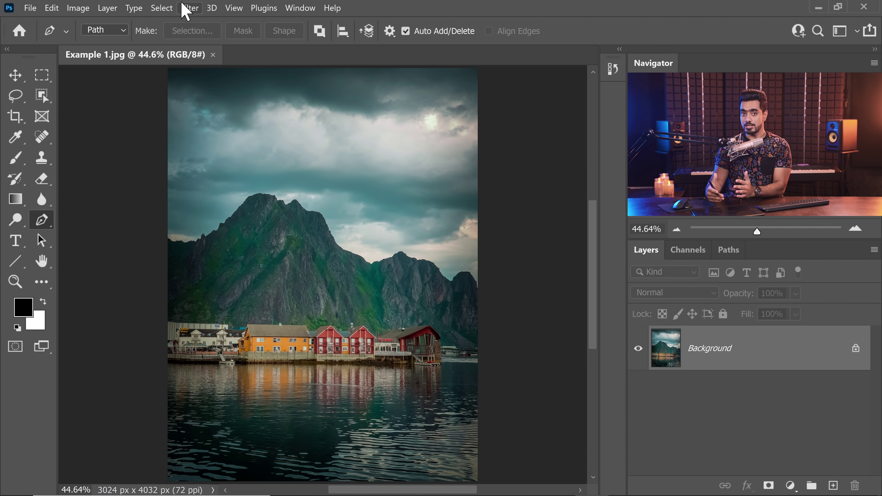
Enable Landscape Mixer in Neural Filters and apply the snowy mountain preset, comparing with the original.
{"action": "left_click", "coordinate": [189, 7]}
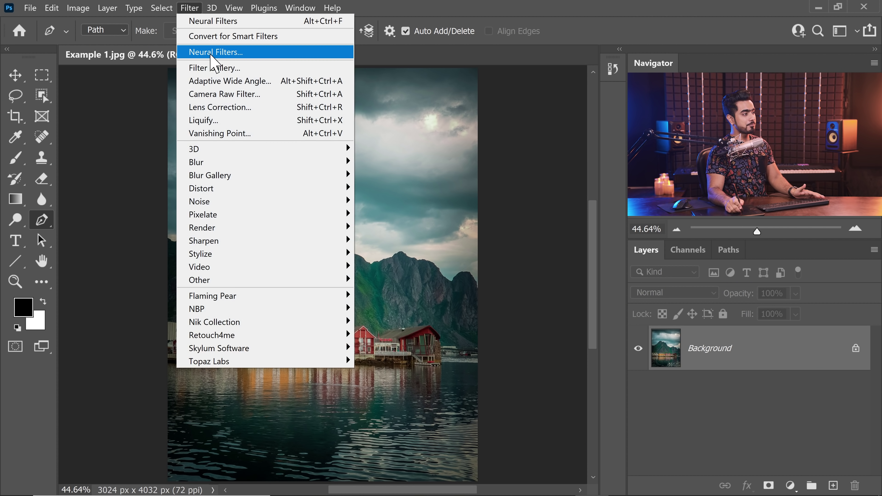
{"action": "left_click", "coordinate": [208, 56]}
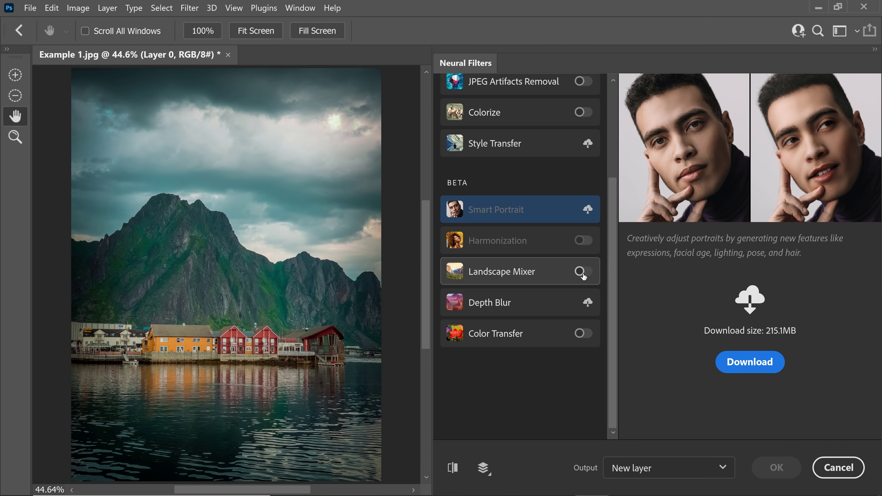
{"action": "left_click", "coordinate": [584, 271]}
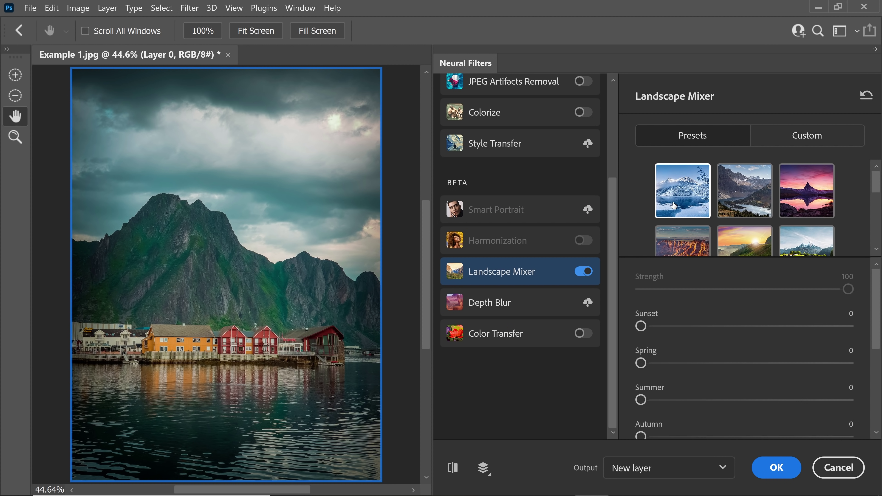
{"action": "left_click", "coordinate": [814, 135]}
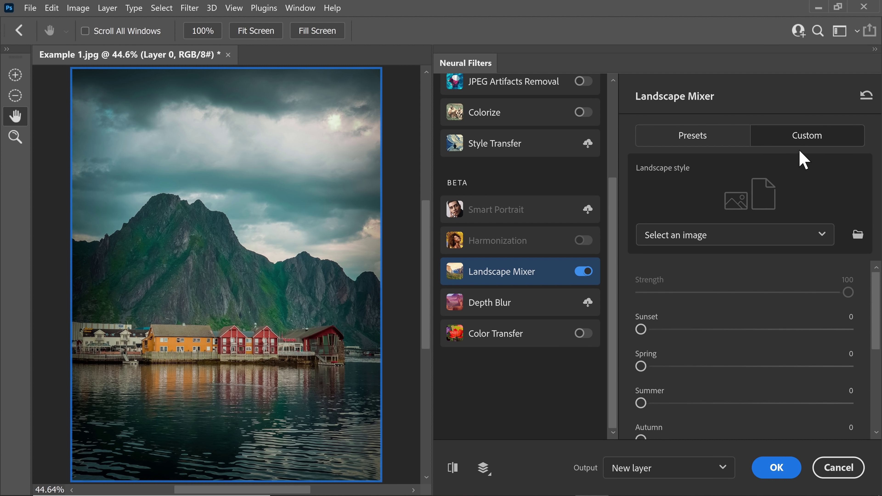
{"action": "left_click", "coordinate": [711, 135]}
{"action": "left_click", "coordinate": [675, 197]}
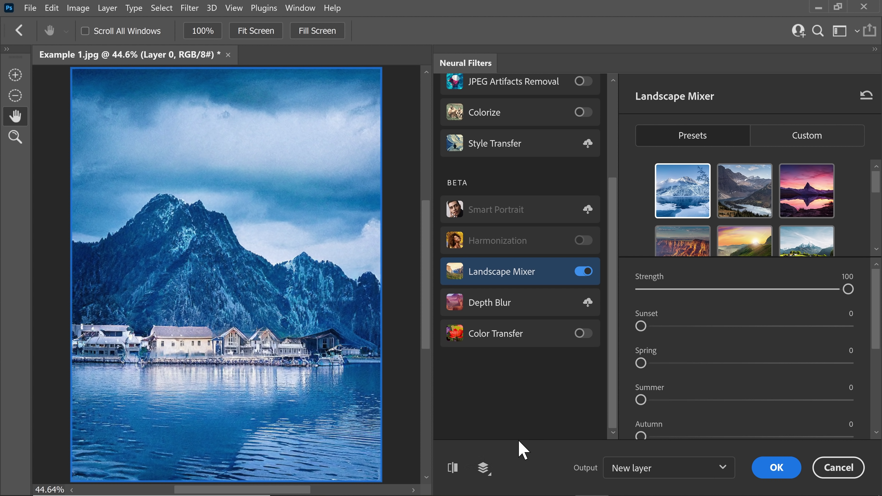
{"action": "left_click", "coordinate": [452, 471]}
{"action": "left_click", "coordinate": [453, 470]}
Switch to the purple sunset mountain preset and compare it against the original photo.
{"action": "left_click", "coordinate": [453, 467]}
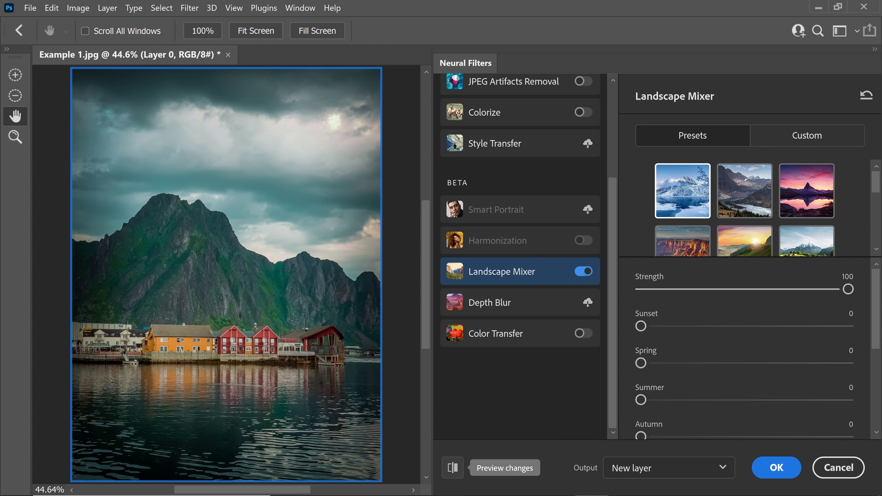
{"action": "left_click", "coordinate": [813, 200]}
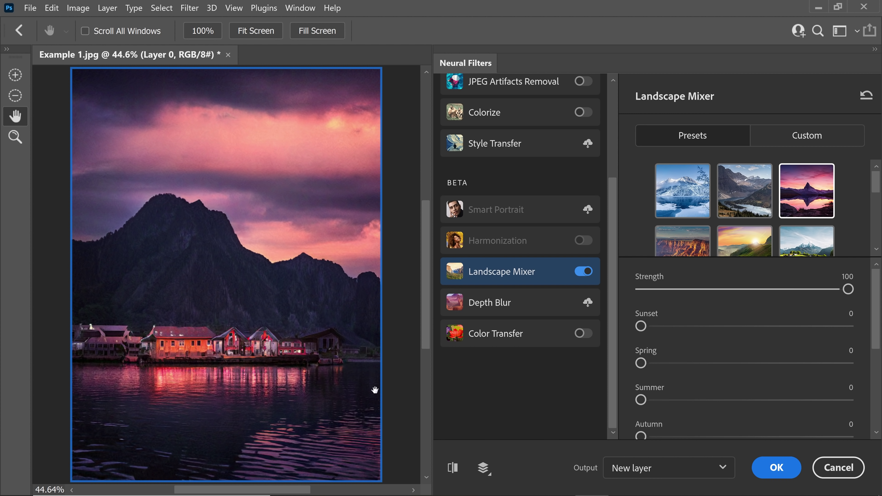
{"action": "left_click", "coordinate": [454, 471]}
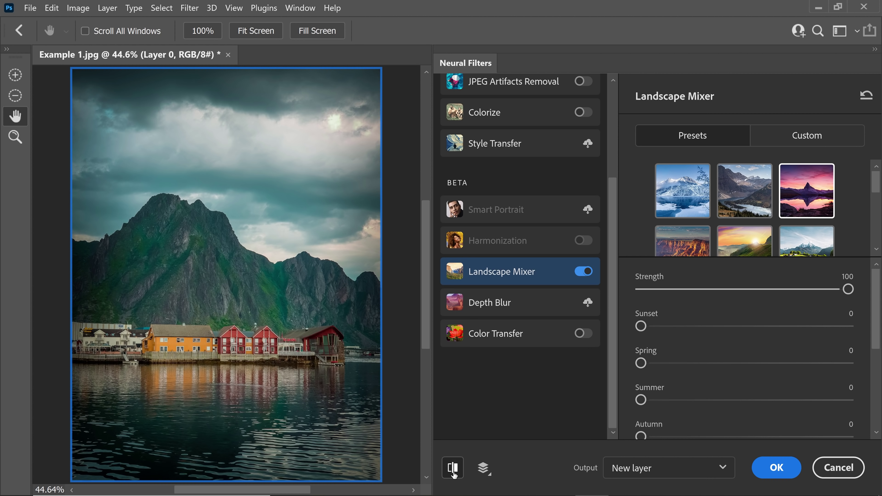
{"action": "left_click", "coordinate": [454, 474]}
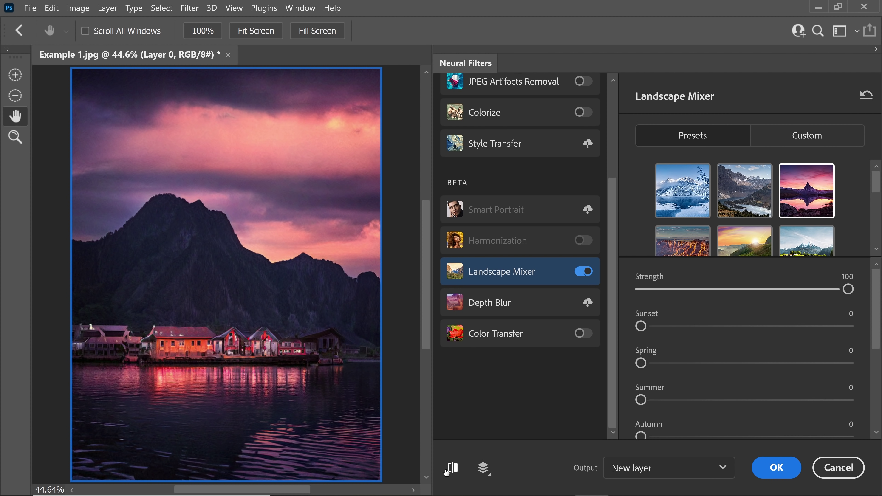
{"action": "left_click", "coordinate": [448, 472]}
{"action": "left_click", "coordinate": [453, 472]}
Adjust Landscape Mixer's season sliders, ending with Winter at 100 and Sunset at 0.
{"action": "left_click_drag", "start_coordinate": [640, 327], "coordinate": [735, 332]}
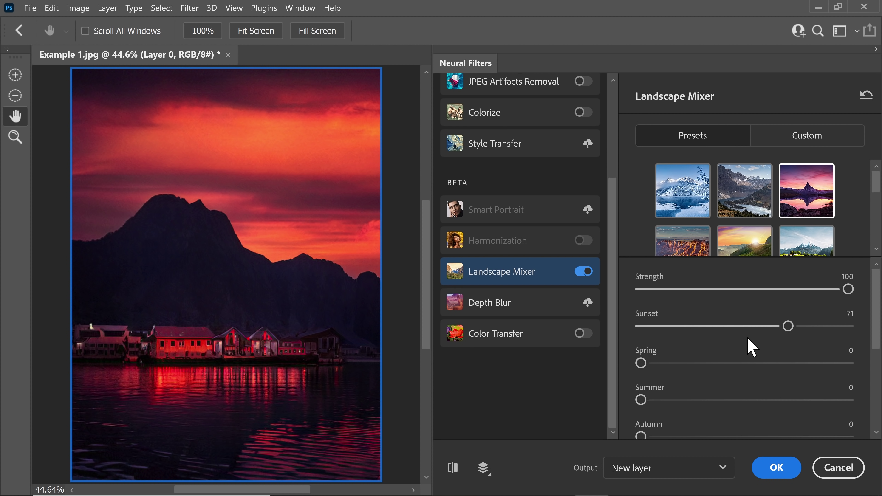
{"action": "left_click_drag", "start_coordinate": [784, 328], "coordinate": [651, 327]}
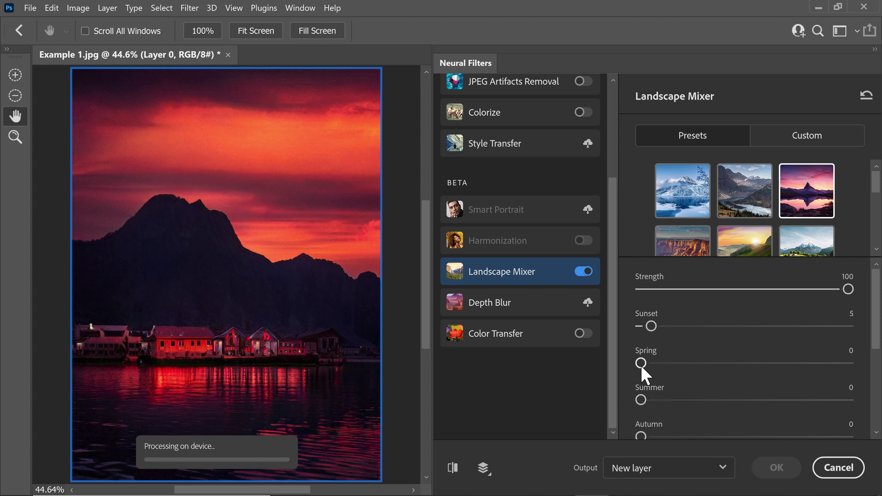
{"action": "left_click_drag", "start_coordinate": [642, 367], "coordinate": [809, 367]}
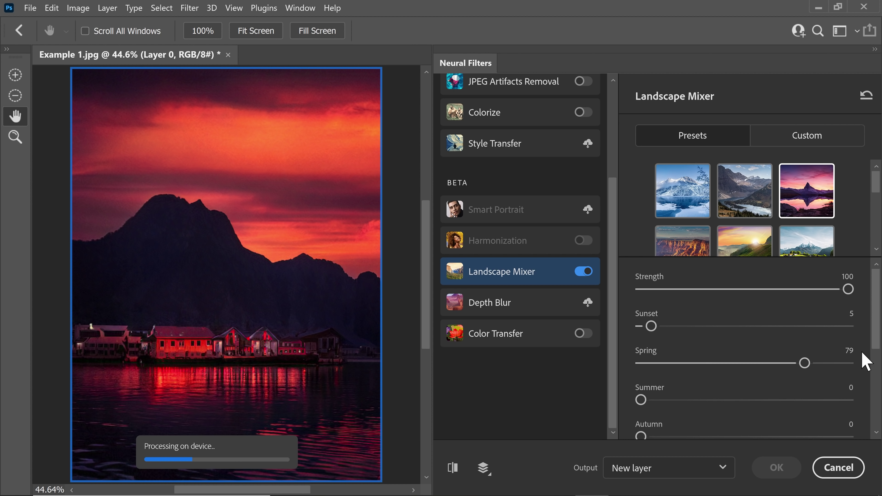
{"action": "mouse_move", "coordinate": [875, 314]}
{"action": "left_mouse_down"}
{"action": "mouse_move", "coordinate": [877, 370]}
{"action": "mouse_move", "coordinate": [874, 331]}
{"action": "left_mouse_up"}
{"action": "left_click_drag", "start_coordinate": [803, 325], "coordinate": [617, 324]}
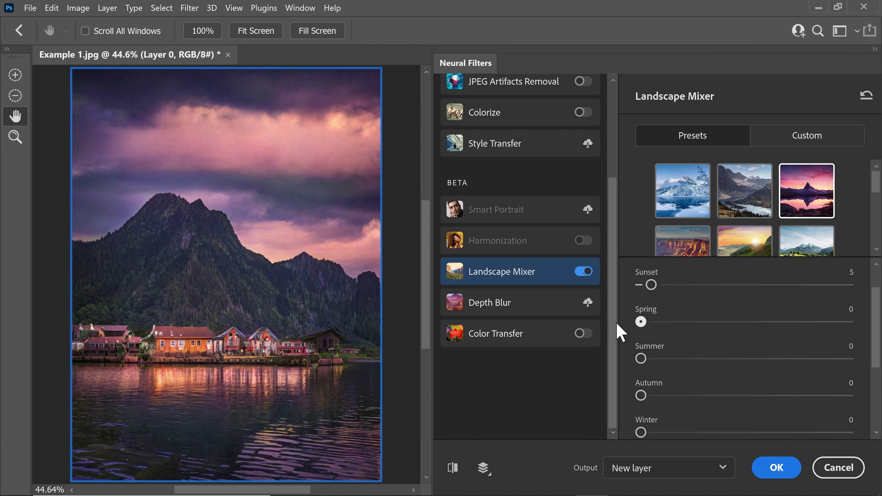
{"action": "left_click_drag", "start_coordinate": [651, 284], "coordinate": [640, 284]}
{"action": "left_click_drag", "start_coordinate": [640, 433], "coordinate": [847, 432]}
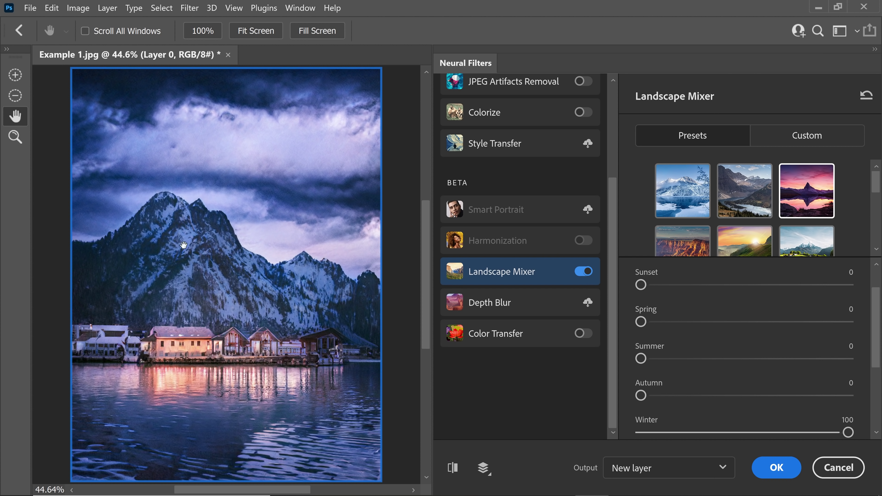
Compare the winter result with the original photo, then output it as a new layer.
{"action": "left_click", "coordinate": [452, 467]}
{"action": "left_click", "coordinate": [451, 469]}
{"action": "left_click", "coordinate": [451, 472]}
{"action": "left_click", "coordinate": [452, 473]}
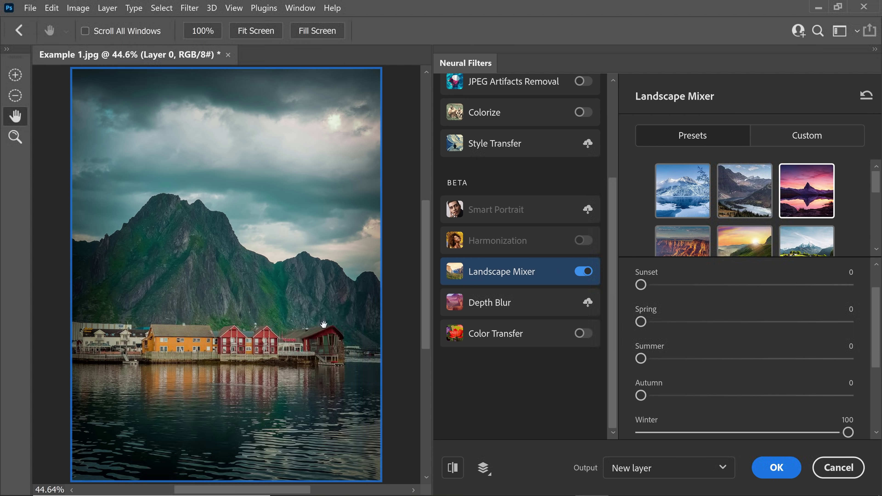
{"action": "left_click", "coordinate": [458, 472]}
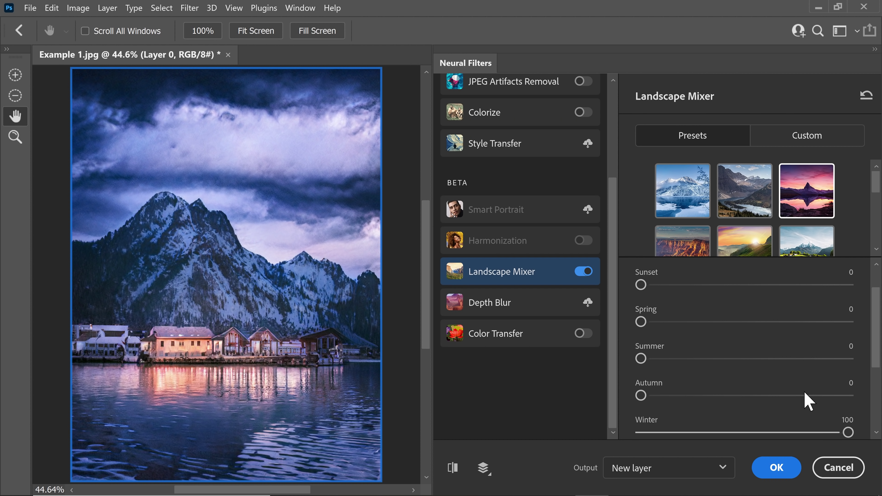
{"action": "left_click", "coordinate": [777, 468]}
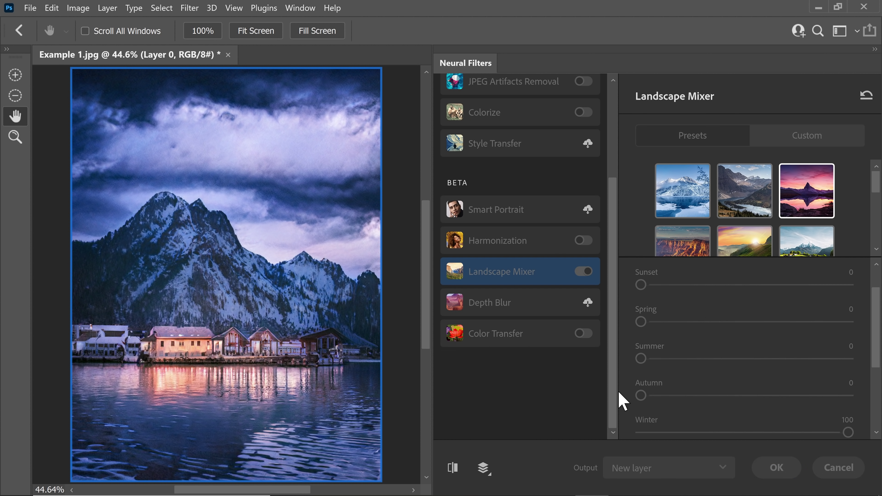
Confirm the winter layer, zoom in on the snowy mountain ridge, then fit the image on screen.
{"action": "left_click", "coordinate": [358, 228], "text": "ctrl"}
{"action": "left_click_drag", "start_coordinate": [358, 228], "coordinate": [326, 227]}
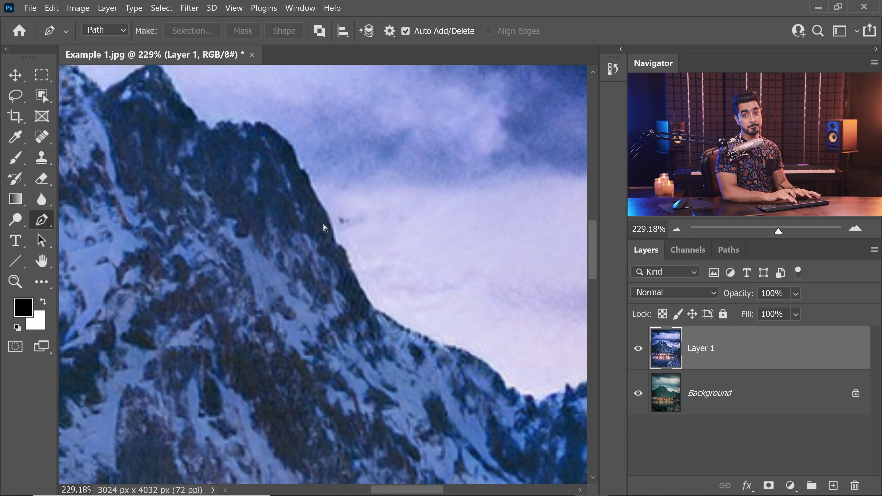
{"action": "key", "text": "ctrl+0"}
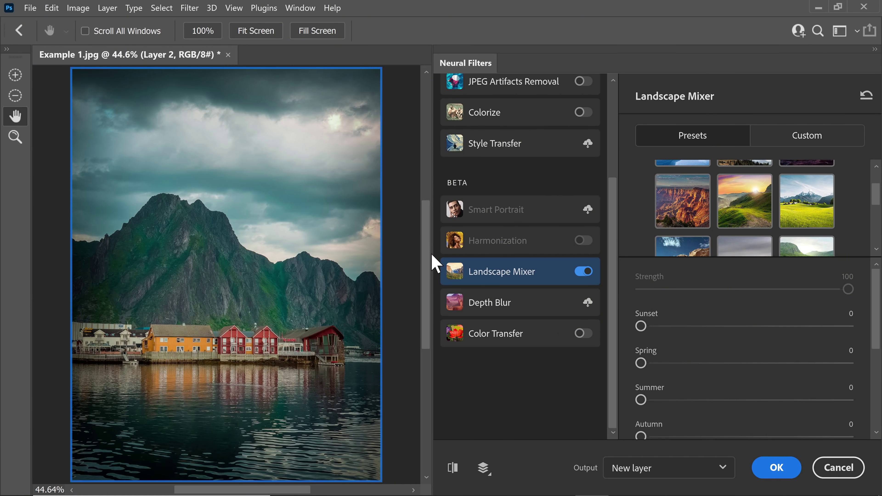
Apply the red canyon preset in Landscape Mixer, then toggle Show original to compare.
{"action": "left_click", "coordinate": [680, 204]}
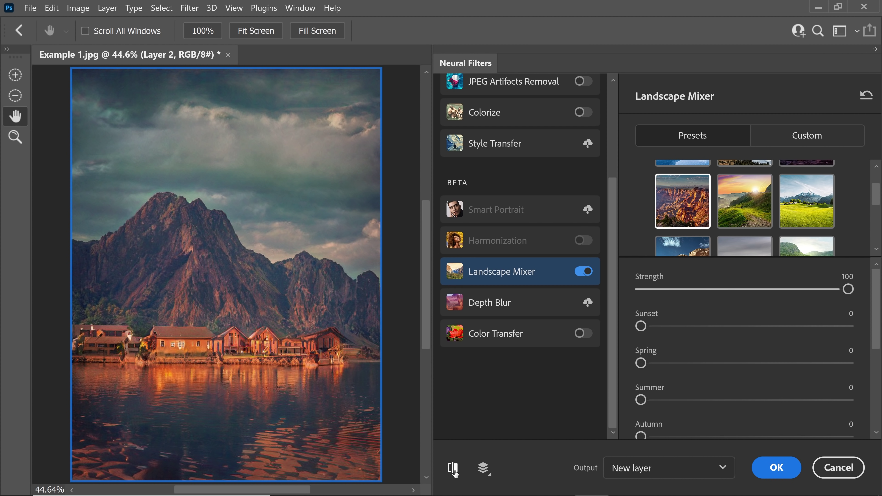
{"action": "left_click", "coordinate": [454, 472]}
{"action": "left_click", "coordinate": [453, 472]}
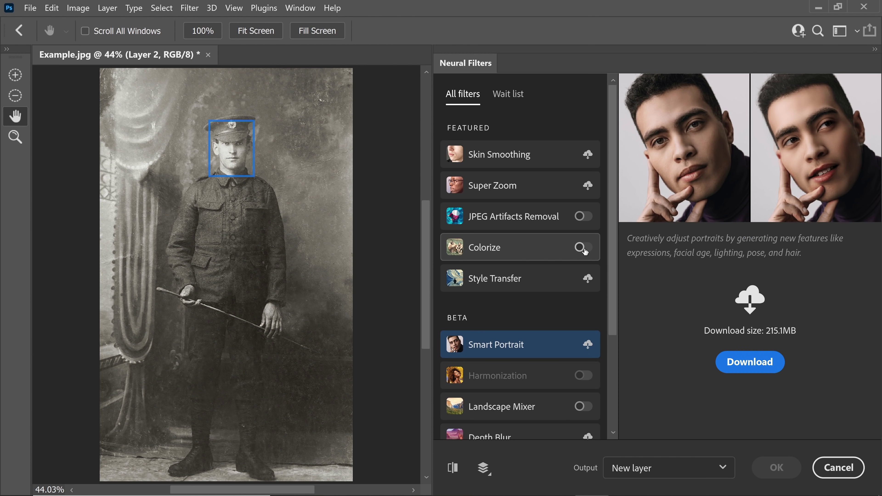
Turn on Colorize for the soldier photo and enable Output as new color layer.
{"action": "left_click", "coordinate": [584, 247]}
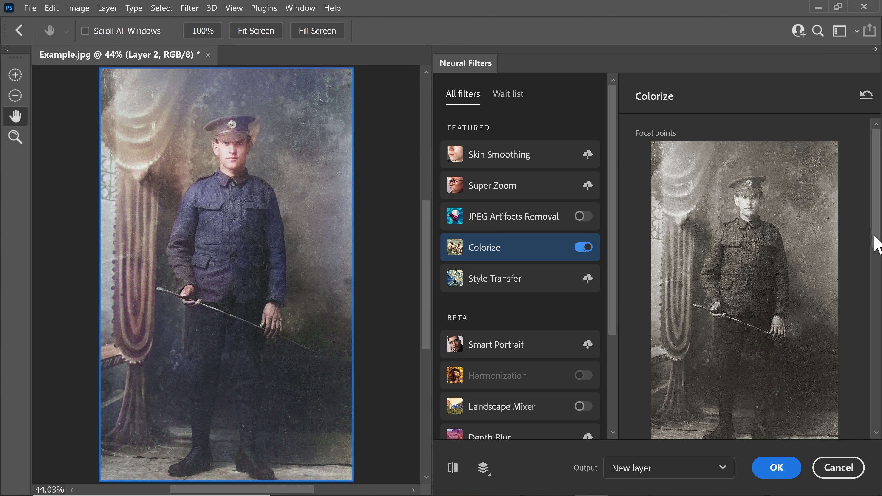
{"action": "scroll", "coordinate": [876, 245], "scroll_direction": "down", "scroll_amount": 8}
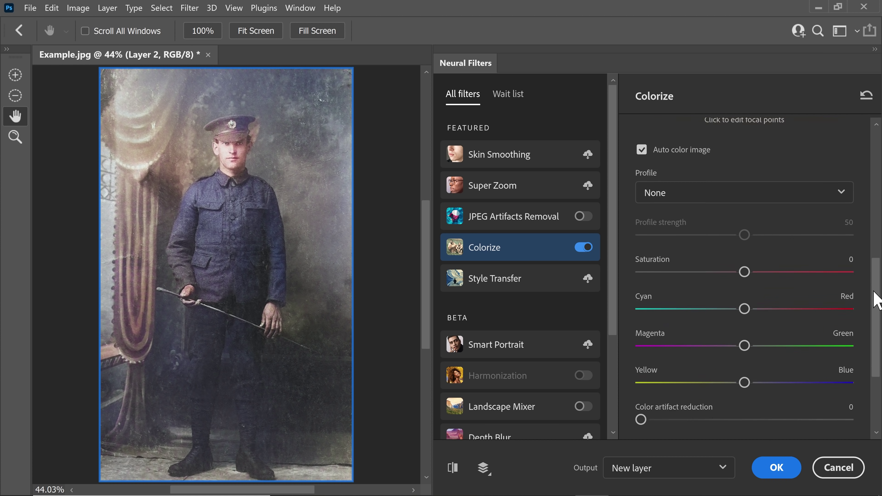
{"action": "left_click_drag", "start_coordinate": [876, 299], "coordinate": [877, 366]}
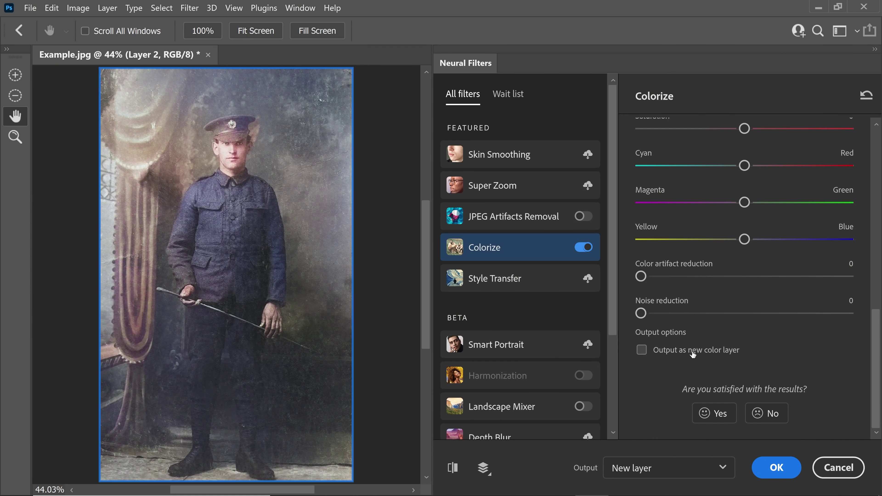
{"action": "left_click", "coordinate": [642, 350]}
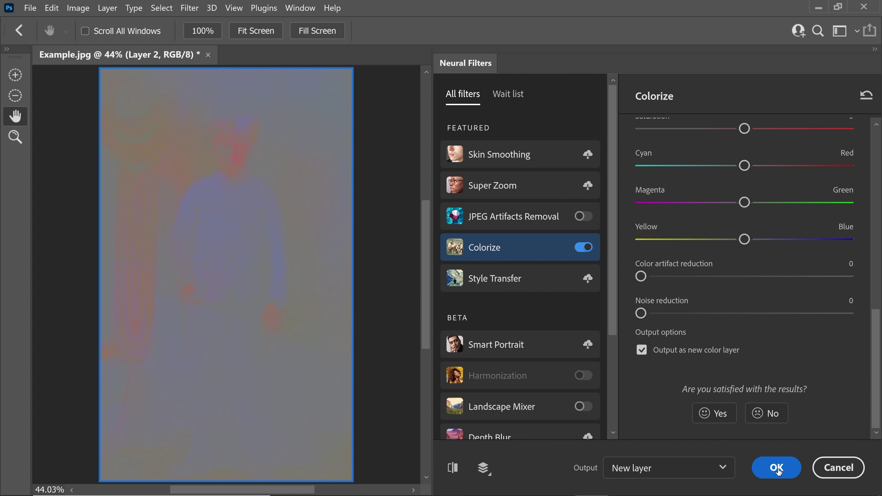
Apply the colorization, toggle the photo layers' visibility, and zoom in on the soldier's coat.
{"action": "left_click", "coordinate": [778, 471]}
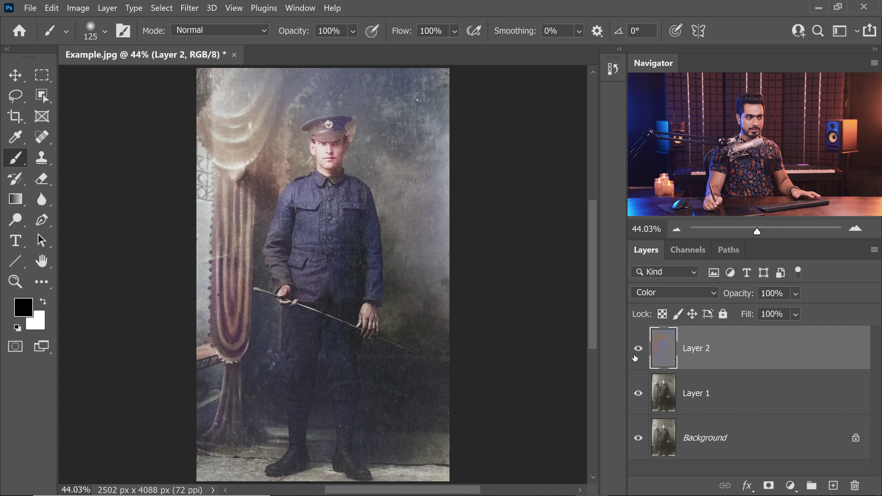
{"action": "left_click", "coordinate": [639, 349], "text": "alt"}
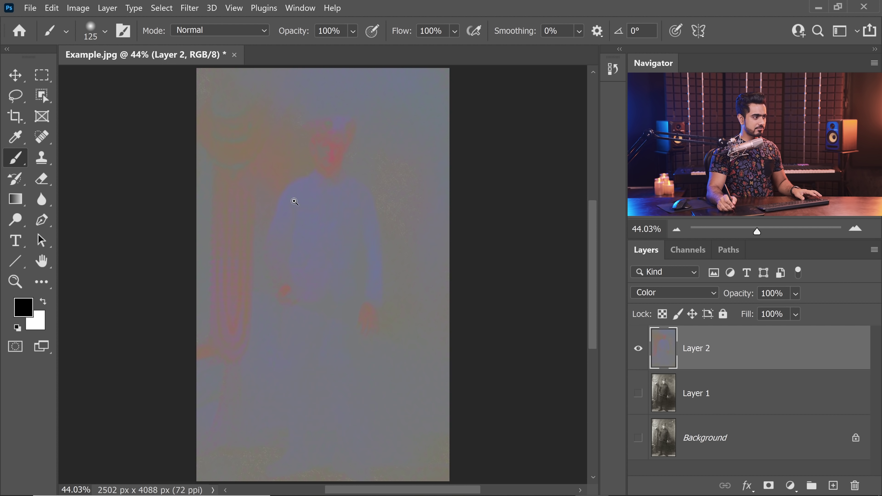
{"action": "left_click_drag", "start_coordinate": [294, 201], "coordinate": [321, 200]}
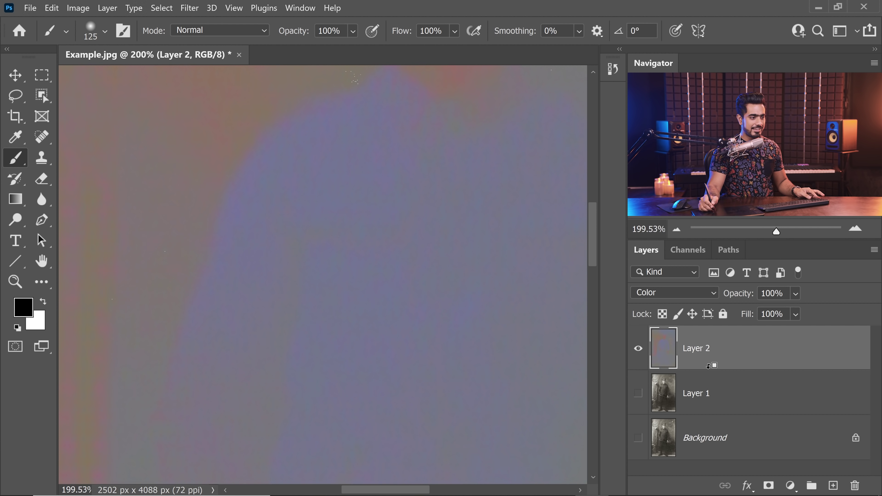
{"action": "left_click", "coordinate": [639, 350], "text": "alt"}
{"action": "left_click_drag", "start_coordinate": [325, 316], "coordinate": [350, 282]}
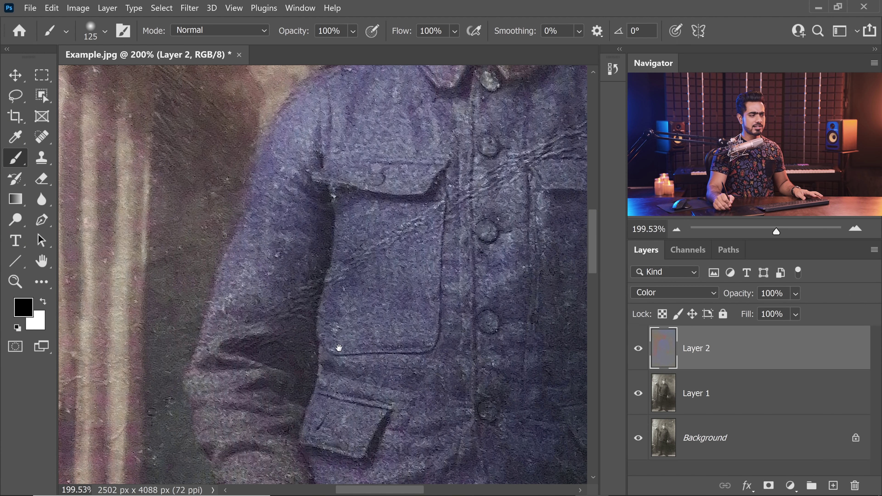
{"action": "mouse_move", "coordinate": [280, 394]}
{"action": "left_mouse_down"}
{"action": "mouse_move", "coordinate": [282, 299]}
{"action": "mouse_move", "coordinate": [311, 292]}
{"action": "mouse_move", "coordinate": [398, 299]}
{"action": "left_mouse_up"}
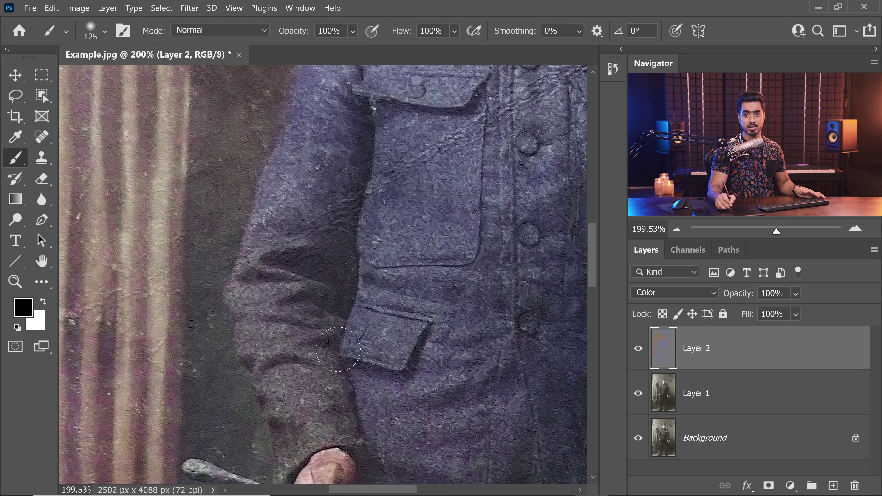
Sample the coat's blue-grey with Sample: Current Layer and paint it down the sleeve on Layer 2.
{"action": "left_click", "coordinate": [16, 138]}
{"action": "left_click", "coordinate": [314, 32]}
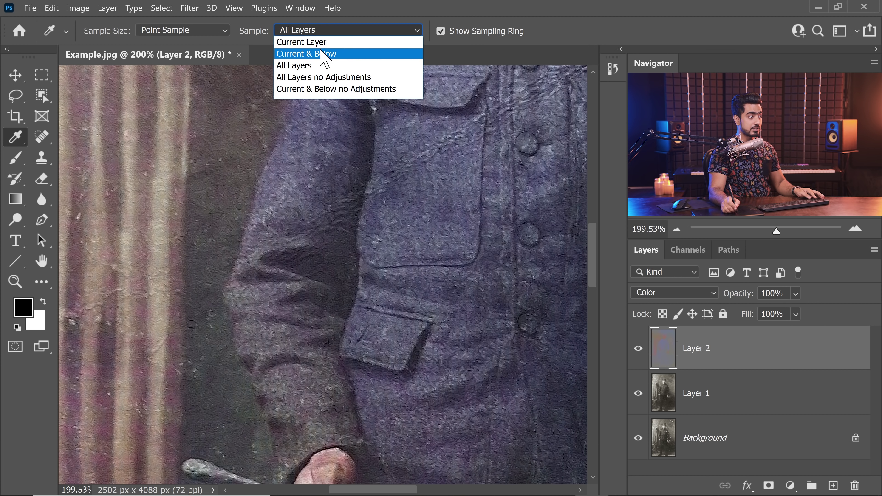
{"action": "left_click", "coordinate": [321, 43]}
{"action": "left_click", "coordinate": [16, 158]}
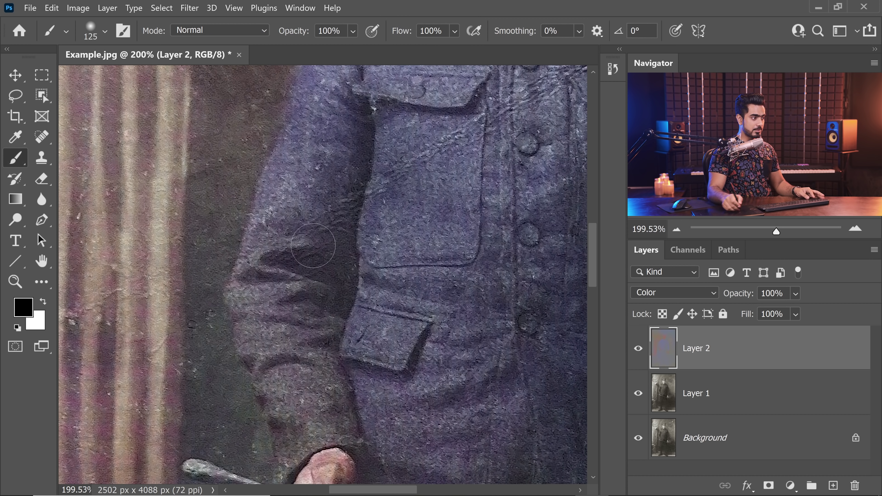
{"action": "left_click", "coordinate": [403, 288], "text": "alt"}
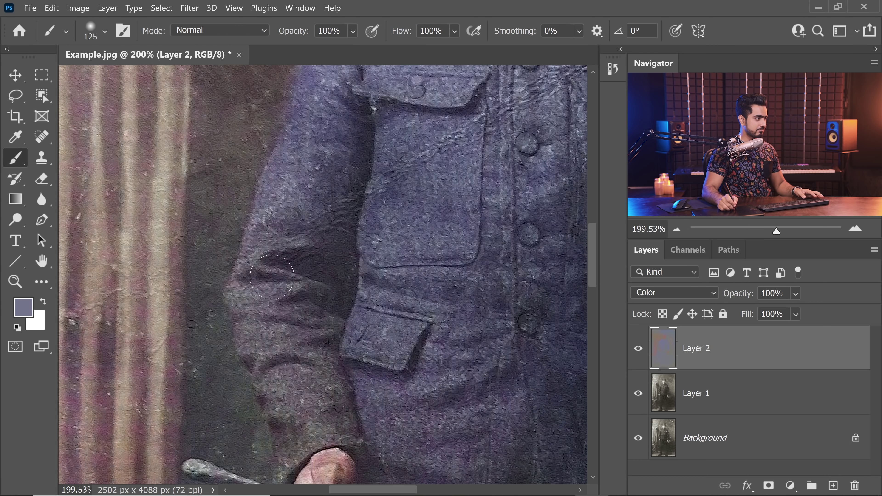
{"action": "mouse_move", "coordinate": [272, 277]}
{"action": "left_mouse_down"}
{"action": "mouse_move", "coordinate": [272, 327]}
{"action": "mouse_move", "coordinate": [288, 356]}
{"action": "left_mouse_up"}
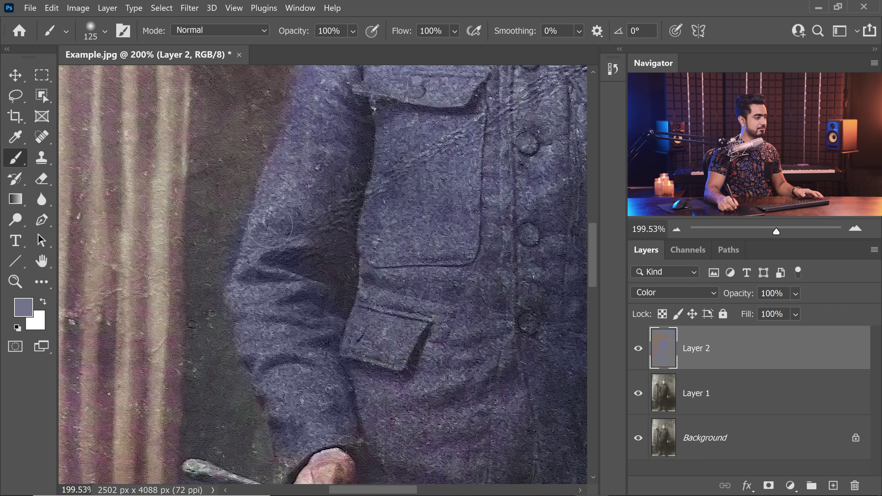
{"action": "left_click", "coordinate": [638, 348], "text": "alt"}
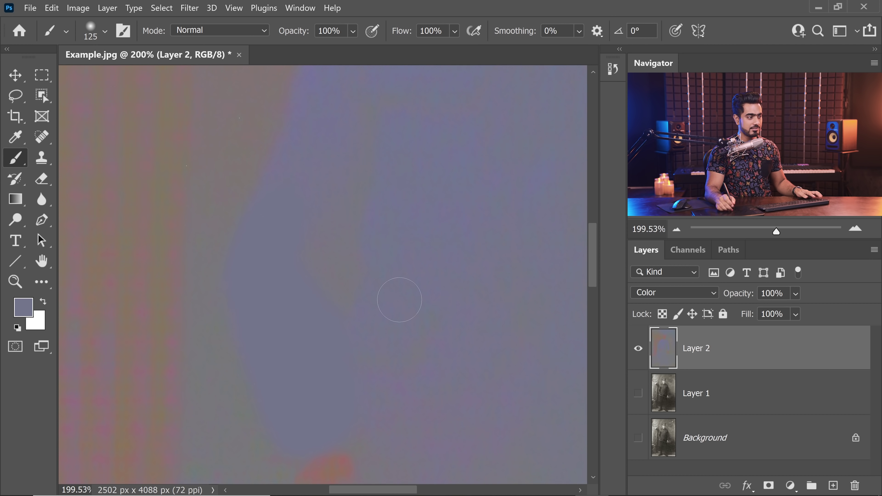
{"action": "scroll", "coordinate": [399, 300], "scroll_direction": "down", "scroll_amount": 5}
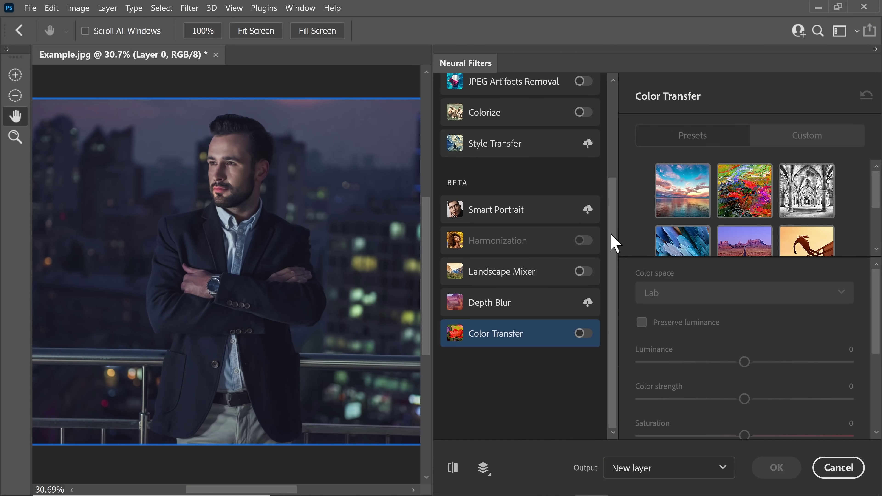
Enable Color Transfer with the Starry Night painting as a custom reference and apply it.
{"action": "left_click", "coordinate": [584, 334]}
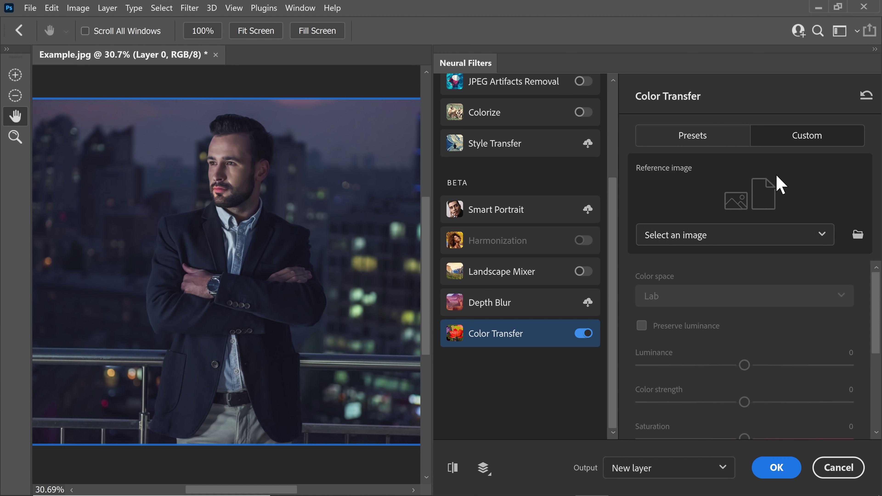
{"action": "left_click", "coordinate": [721, 144]}
{"action": "left_click", "coordinate": [816, 139]}
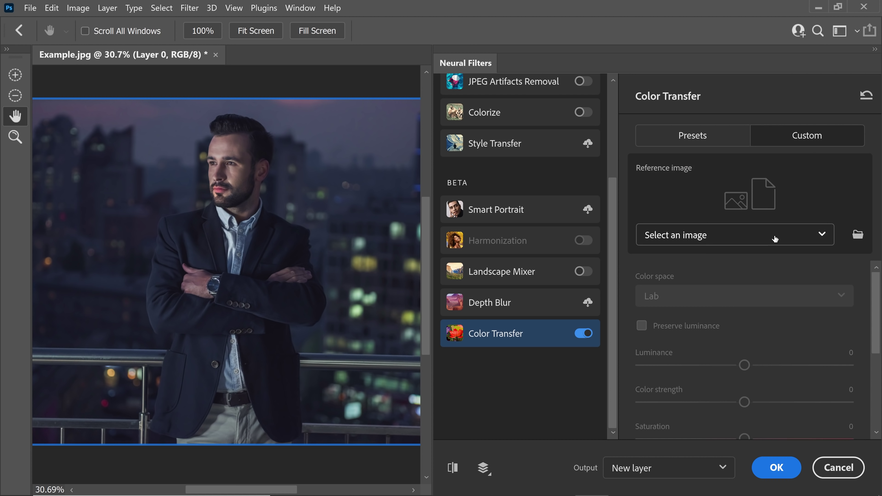
{"action": "left_click", "coordinate": [857, 235]}
{"action": "left_click", "coordinate": [216, 130]}
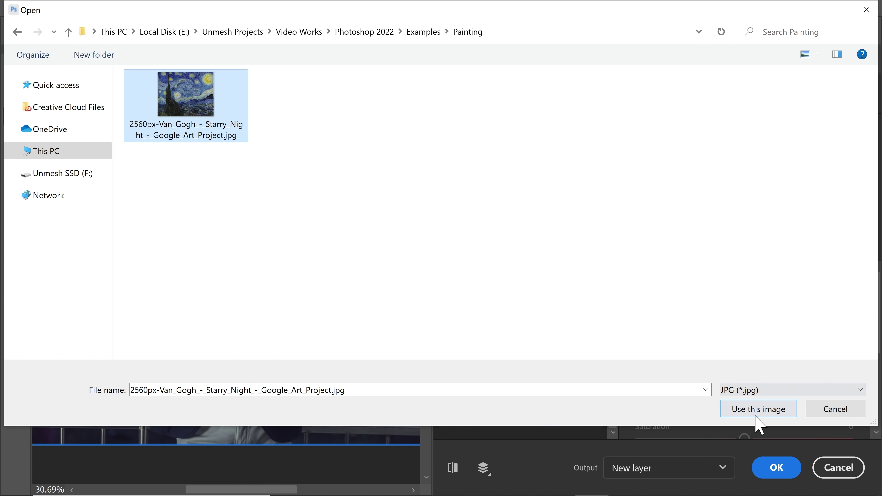
{"action": "left_click", "coordinate": [758, 408]}
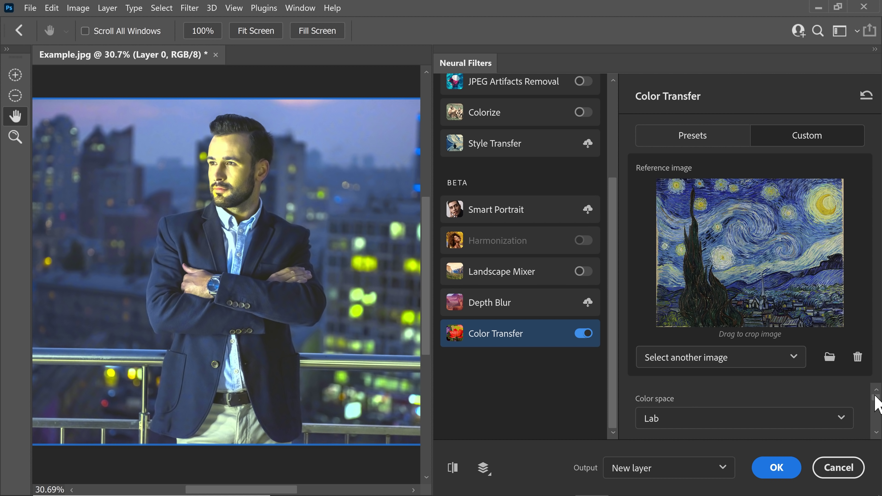
{"action": "left_click_drag", "start_coordinate": [875, 400], "coordinate": [875, 407]}
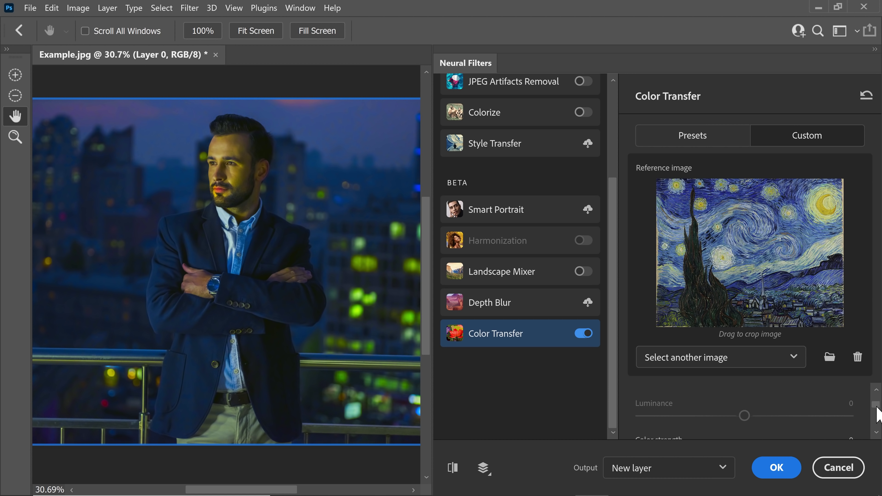
{"action": "scroll", "coordinate": [876, 419], "scroll_direction": "down", "scroll_amount": 5}
{"action": "scroll", "coordinate": [876, 418], "scroll_direction": "down", "scroll_amount": 5}
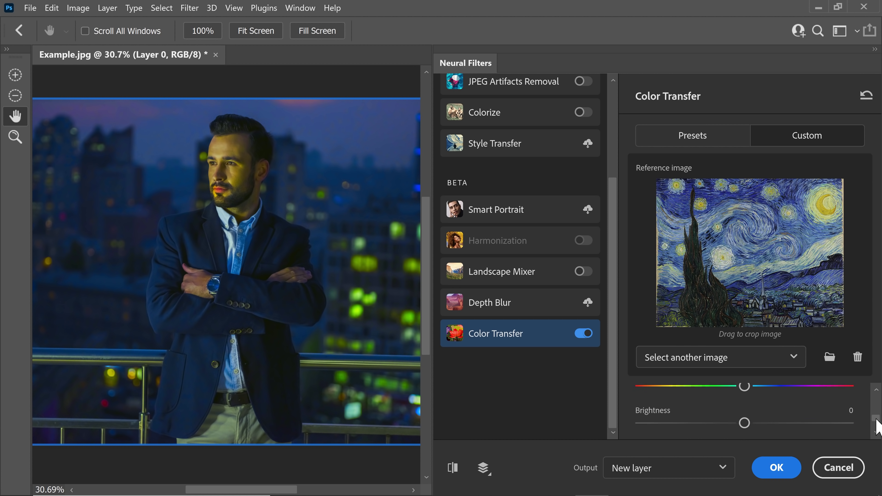
{"action": "left_click", "coordinate": [778, 467]}
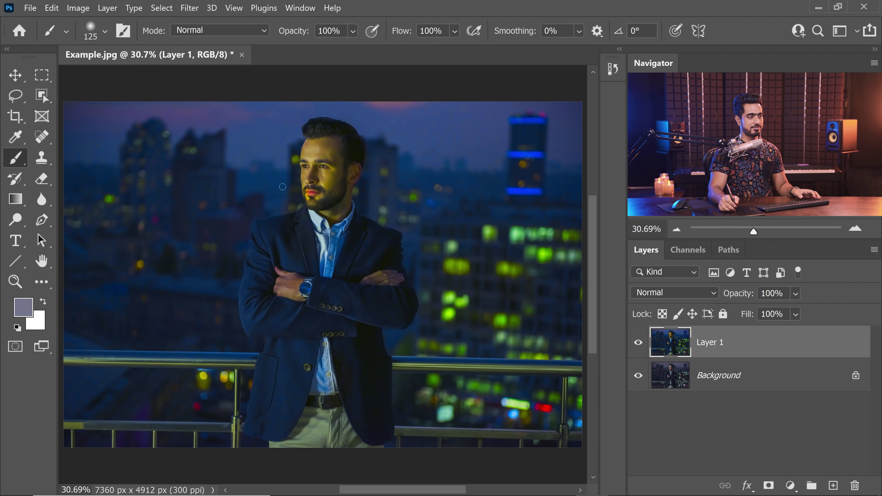
Add a layer mask to Layer 1 and reset the colours to black and white.
{"action": "left_click", "coordinate": [768, 485]}
{"action": "key", "text": "d"}
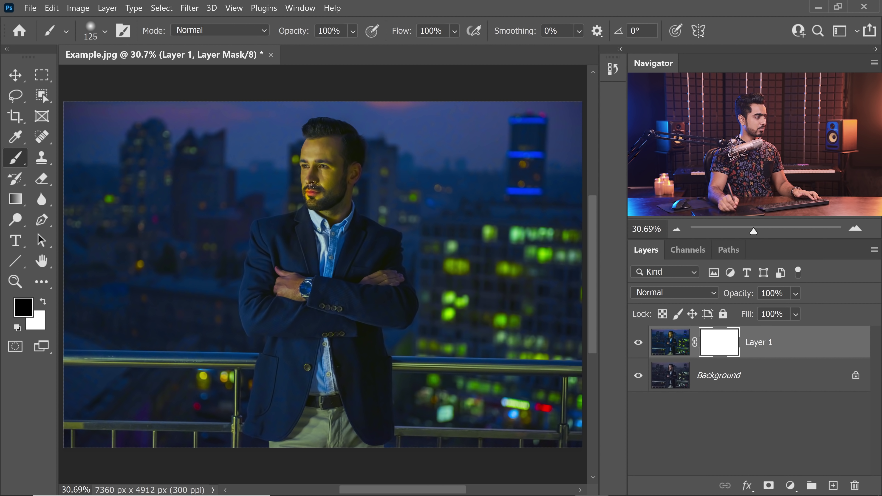